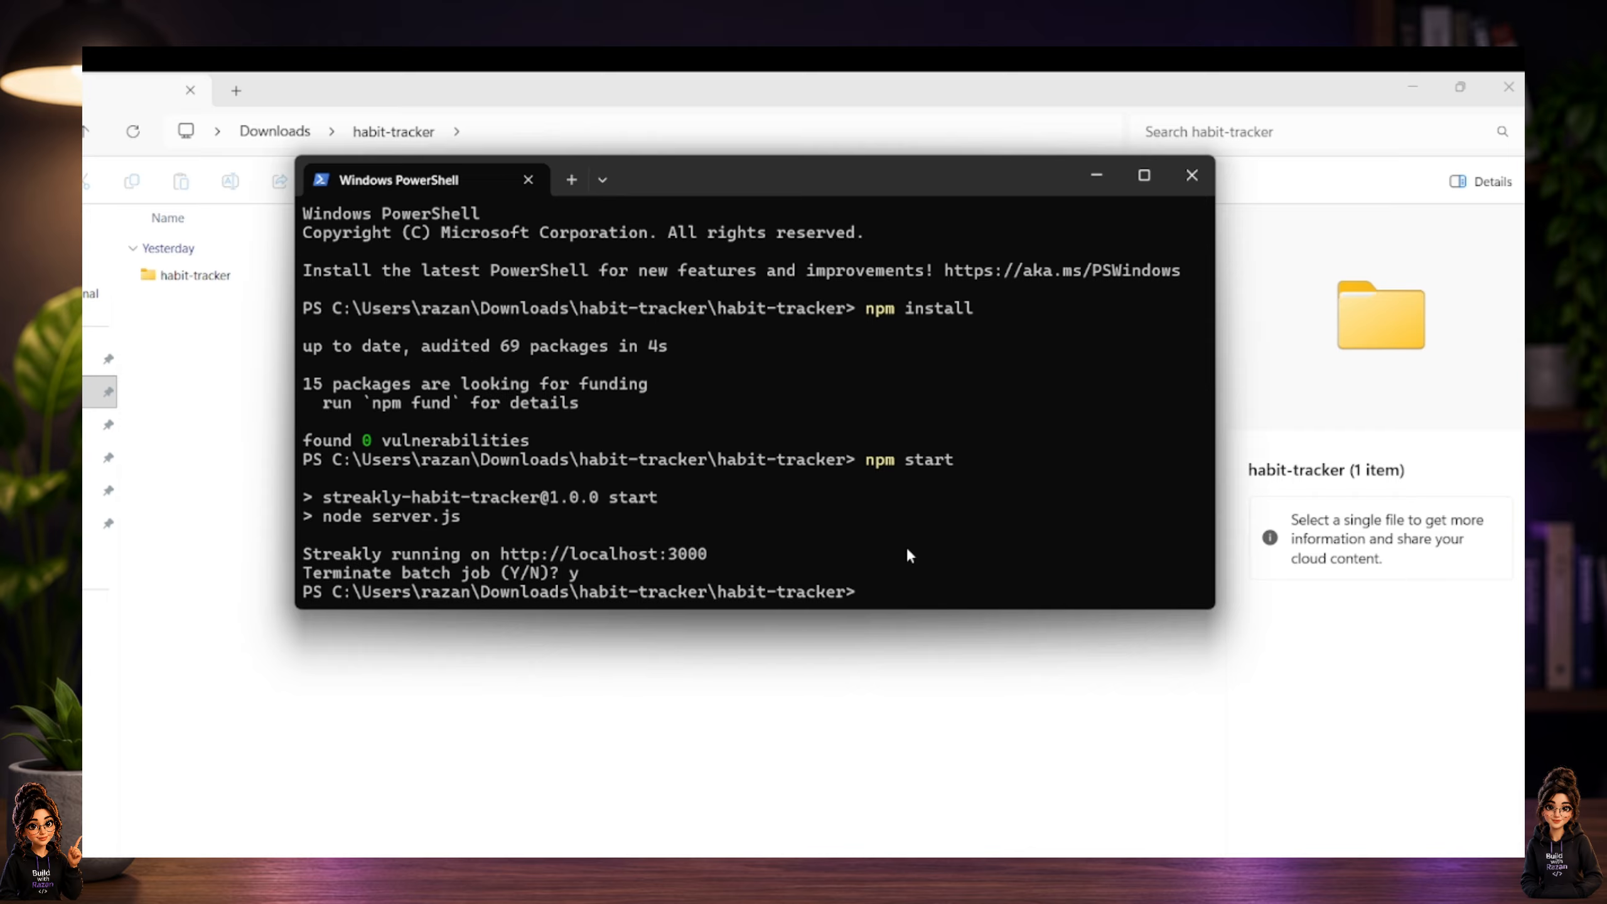
Initialize a Git repository in the habit-tracker project folder and stage all of its files.
{"action": "type", "text": "git ini"}
{"action": "type", "text": "t"}
{"action": "key", "text": "Return"}
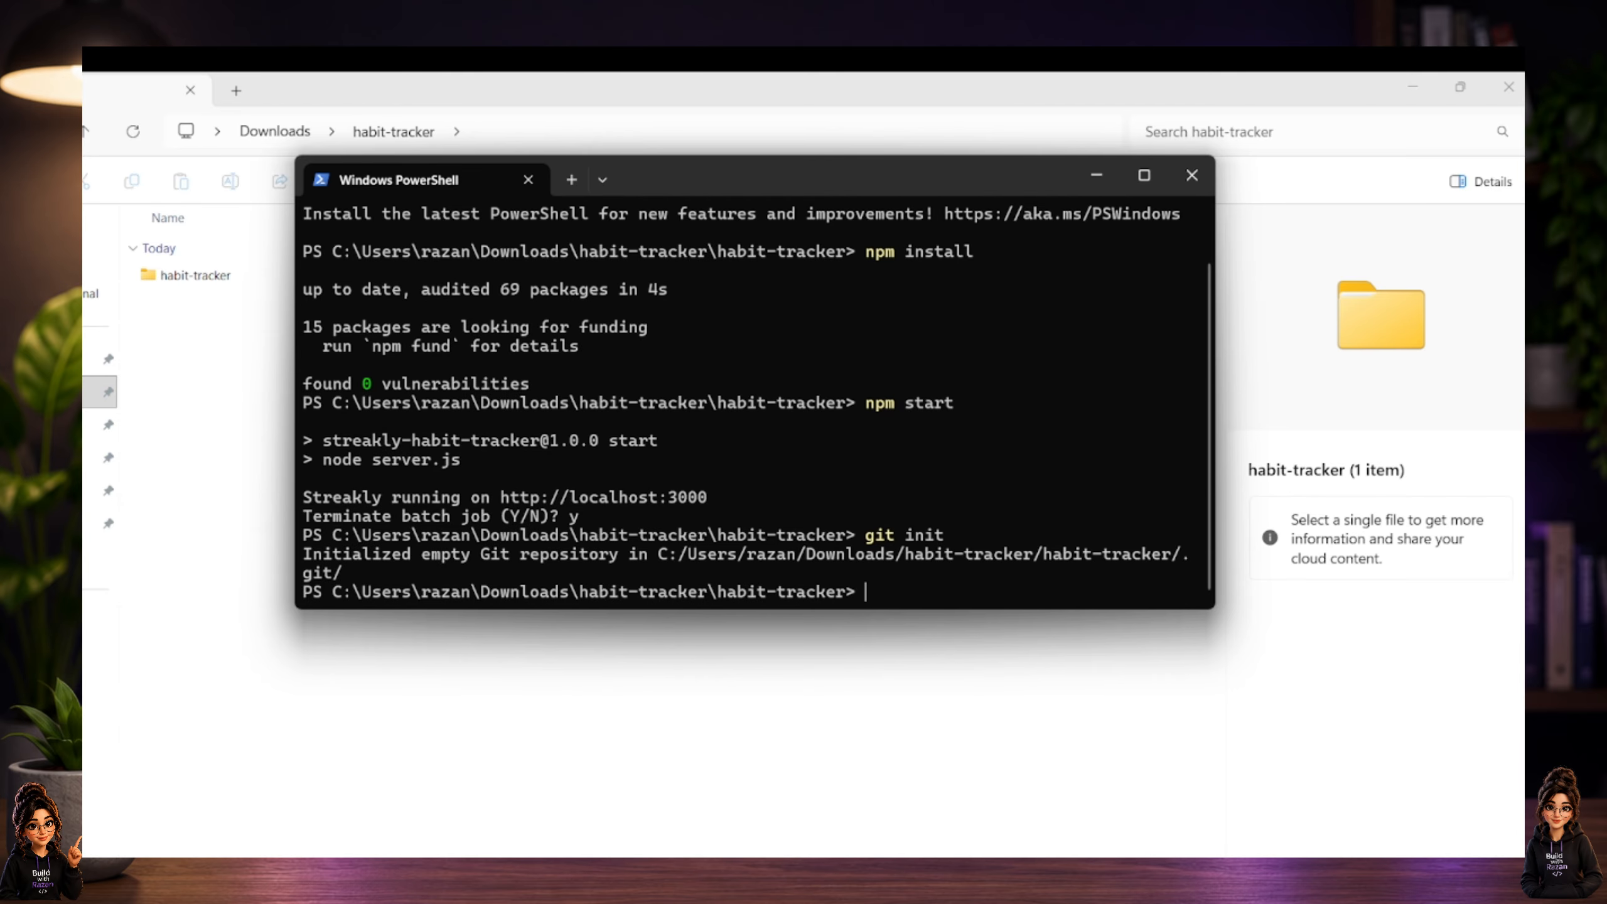
{"action": "type", "text": "g"}
{"action": "type", "text": "it add ."}
{"action": "key", "text": "Return"}
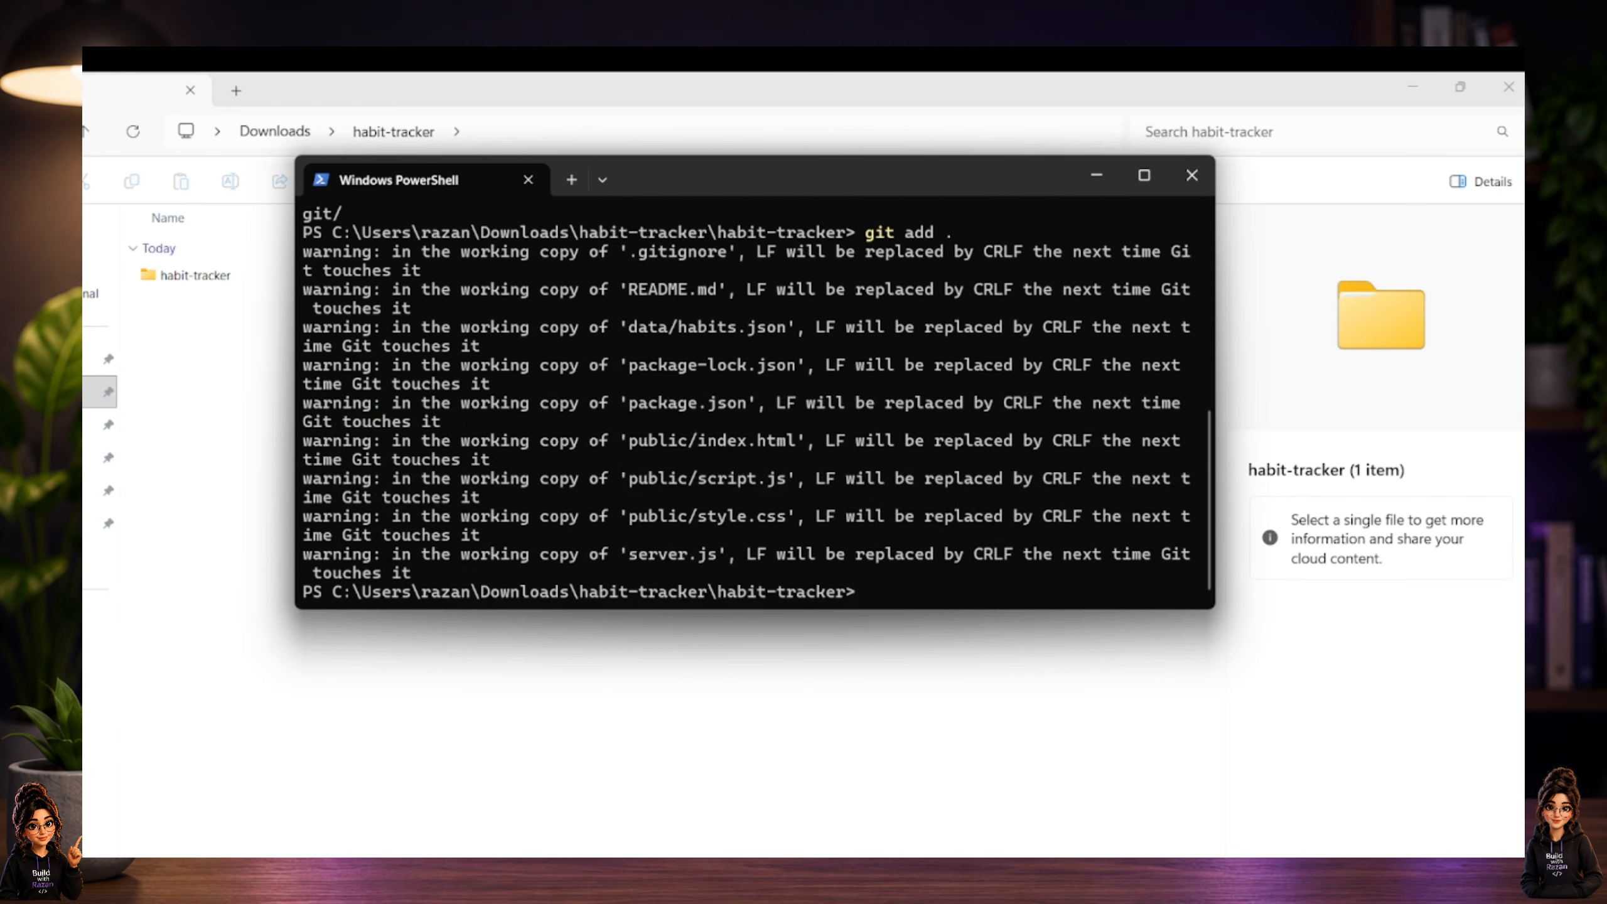
Commit the staged files with the message "first commit".
{"action": "type", "text": "git commit -m \"first commit"}
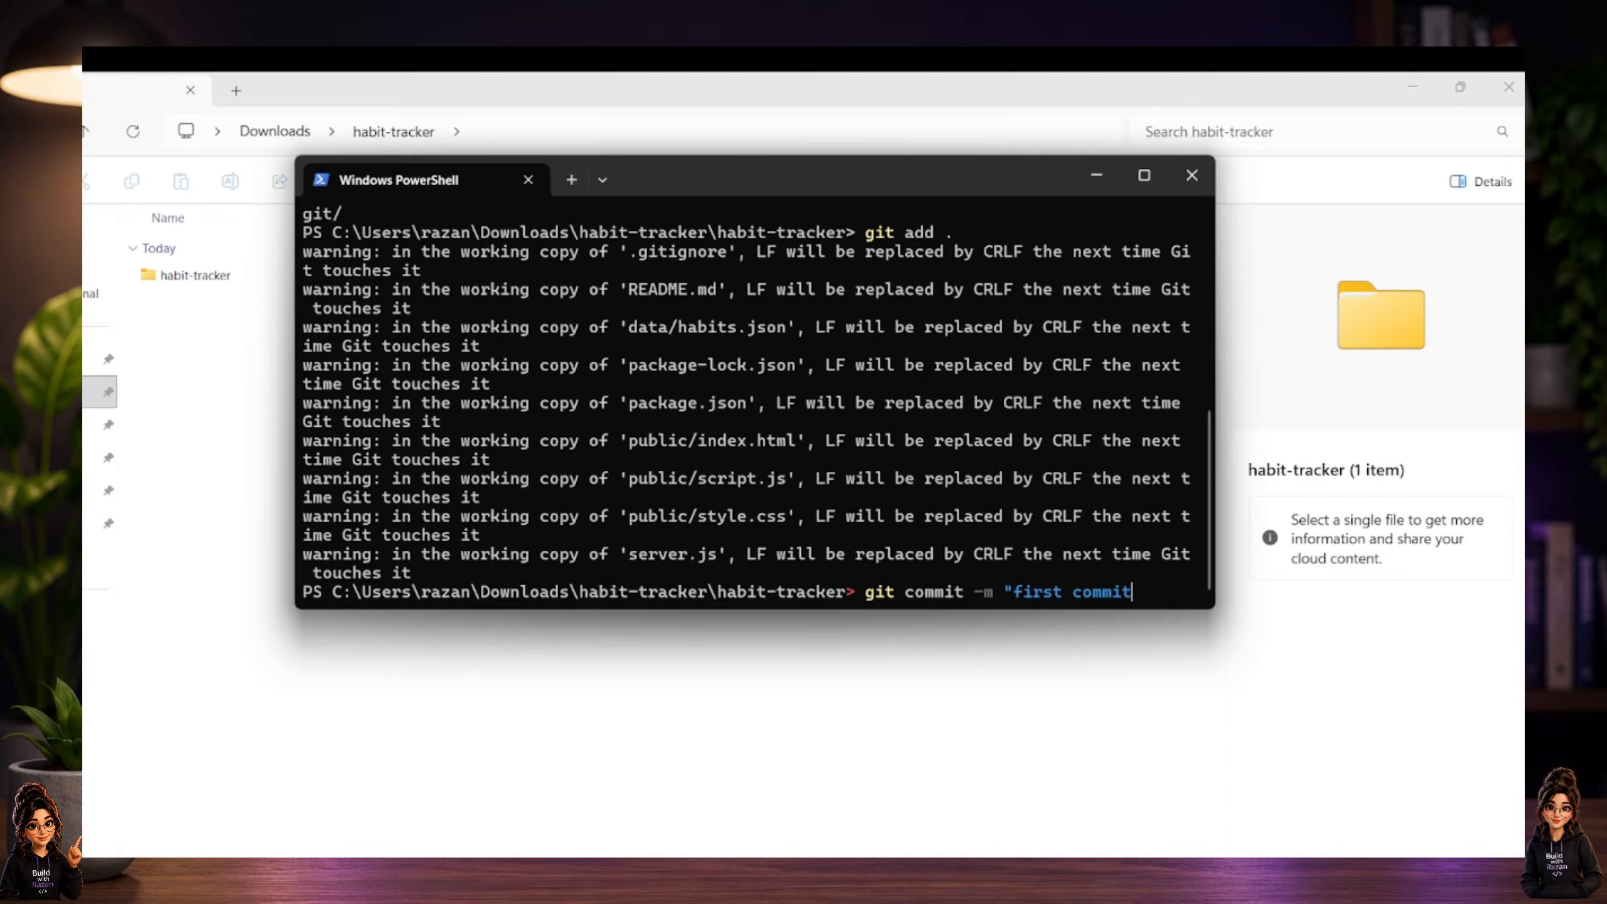
{"action": "type", "text": "\""}
{"action": "key", "text": "Return"}
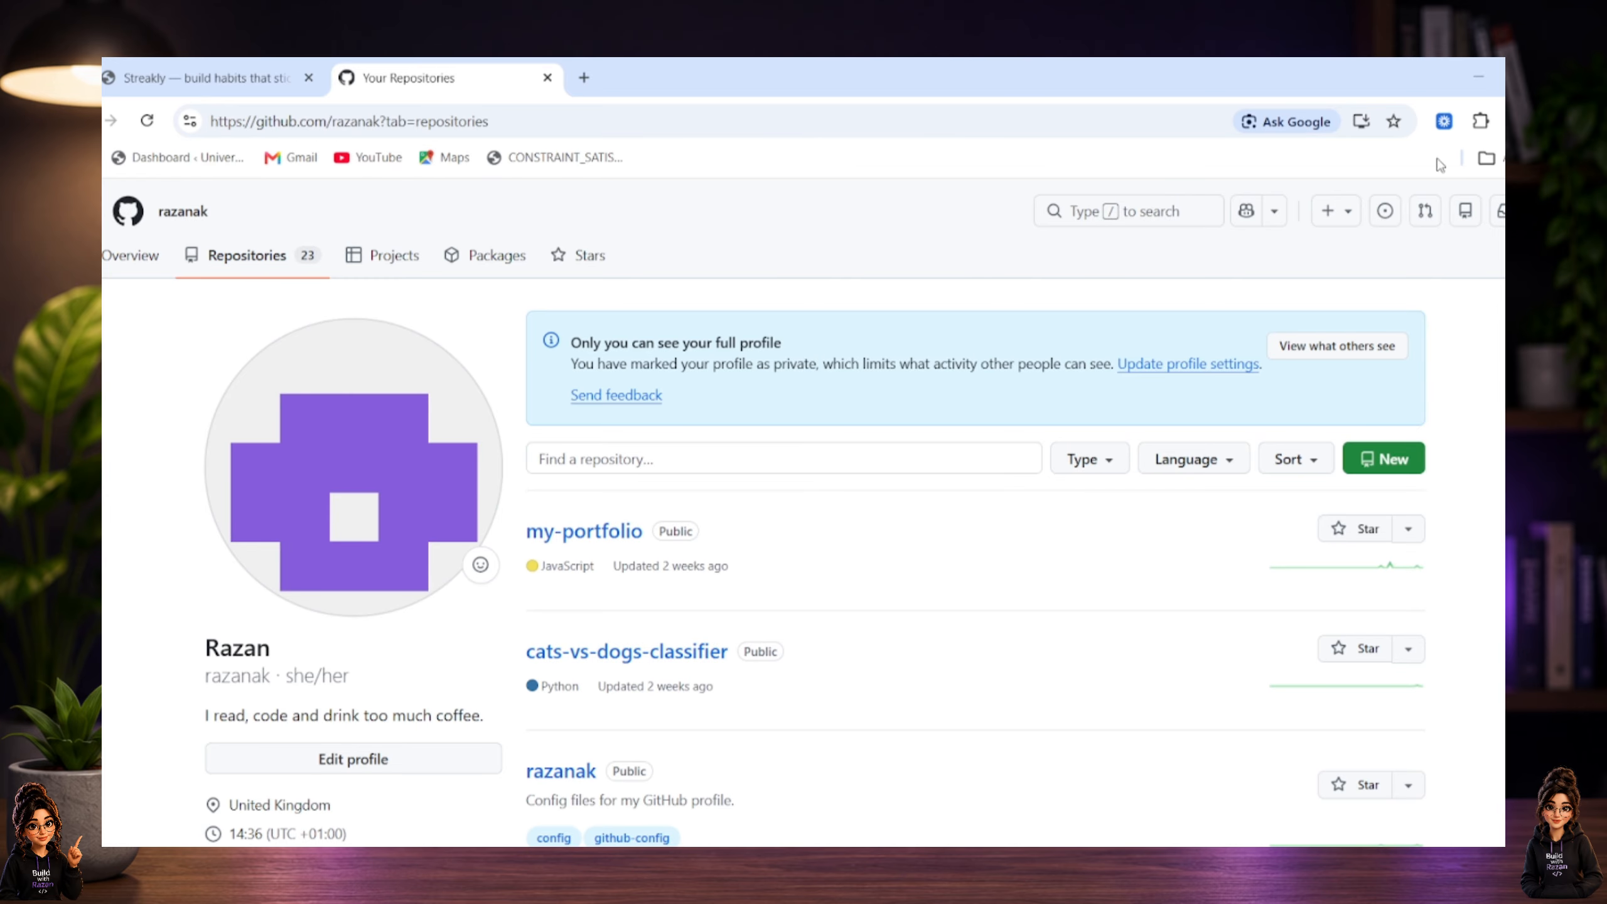
Switch to GitHub and create a new repository named habit-tracker, keeping the default public visibility and configuration.
{"action": "left_click", "coordinate": [1390, 460]}
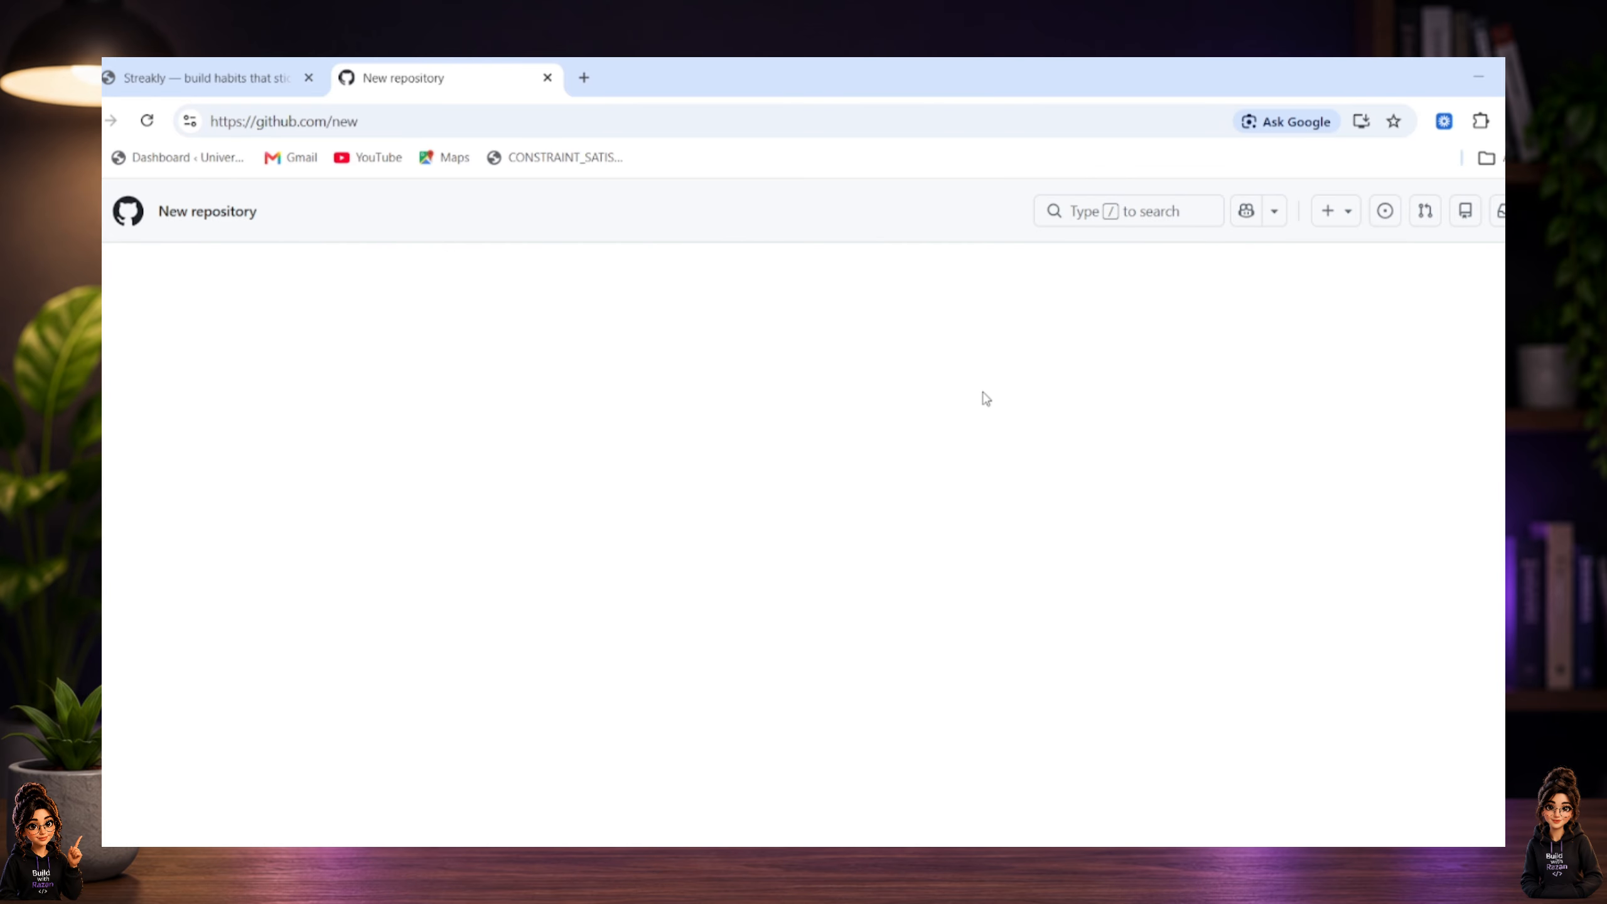
{"action": "left_click", "coordinate": [689, 436]}
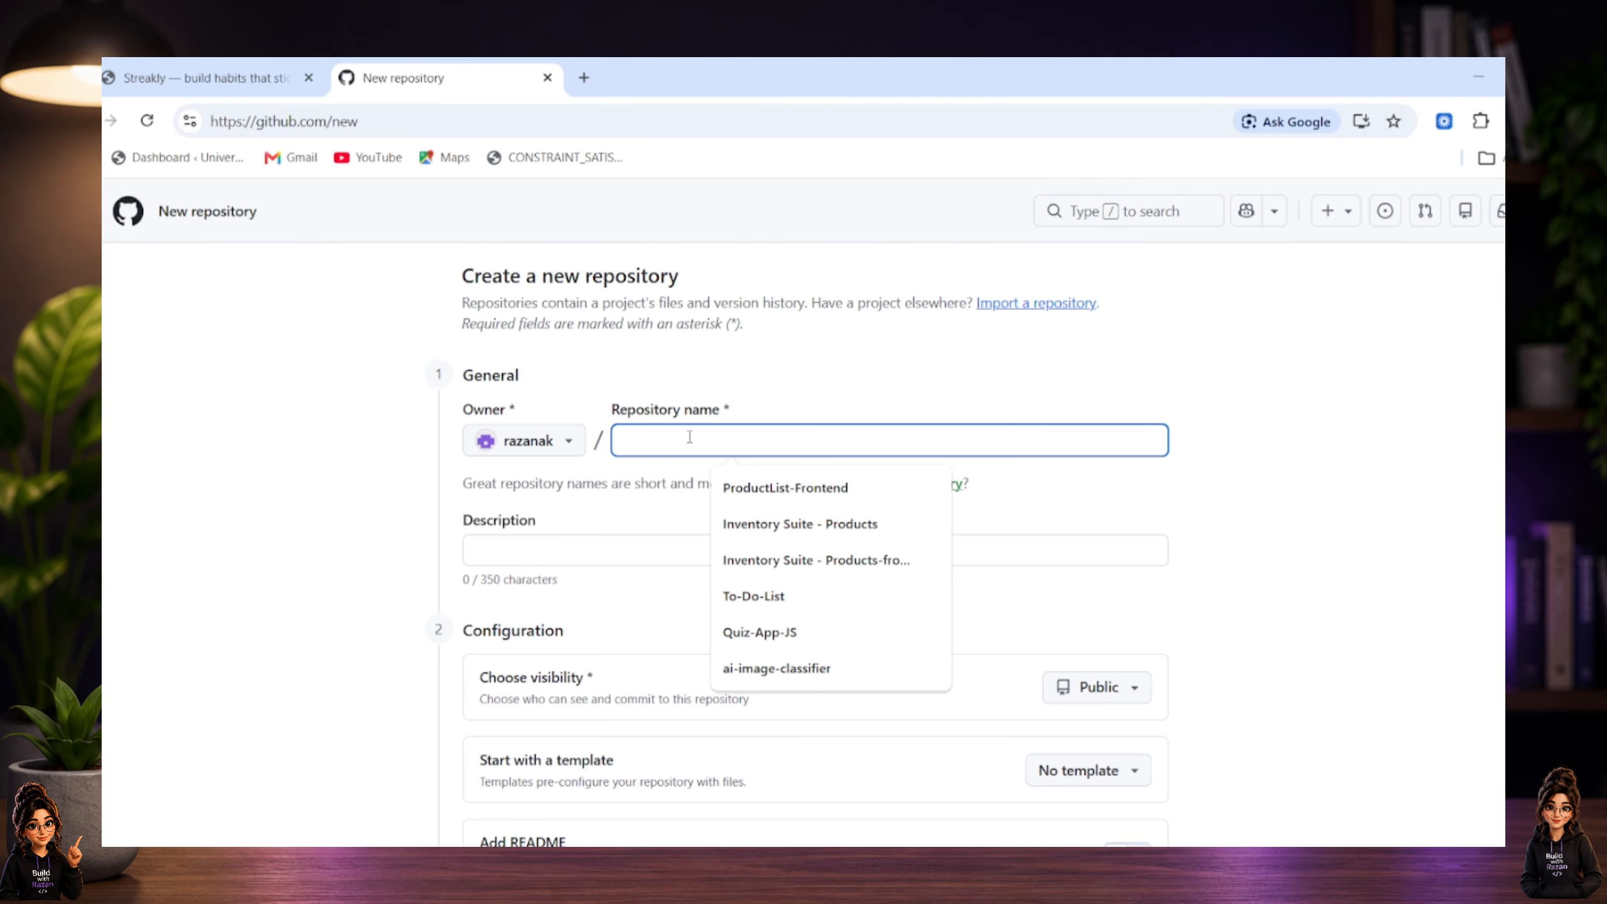
{"action": "type", "text": "habit-tr"}
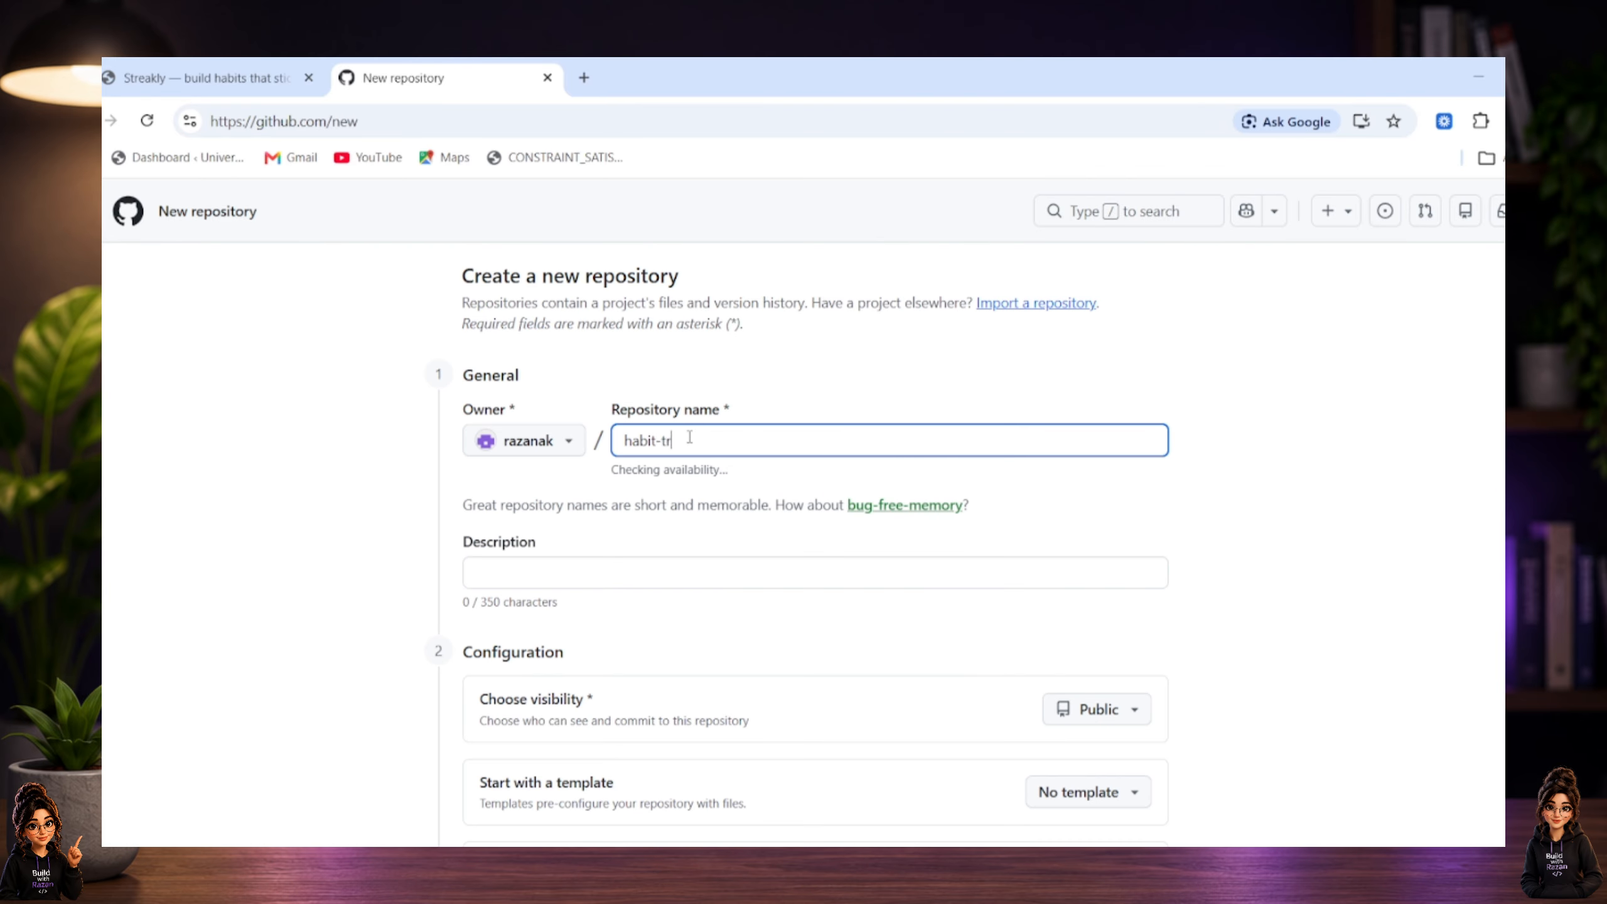
{"action": "type", "text": "acker"}
{"action": "left_click", "coordinate": [847, 476]}
{"action": "scroll", "coordinate": [853, 512], "scroll_direction": "down", "scroll_amount": 3}
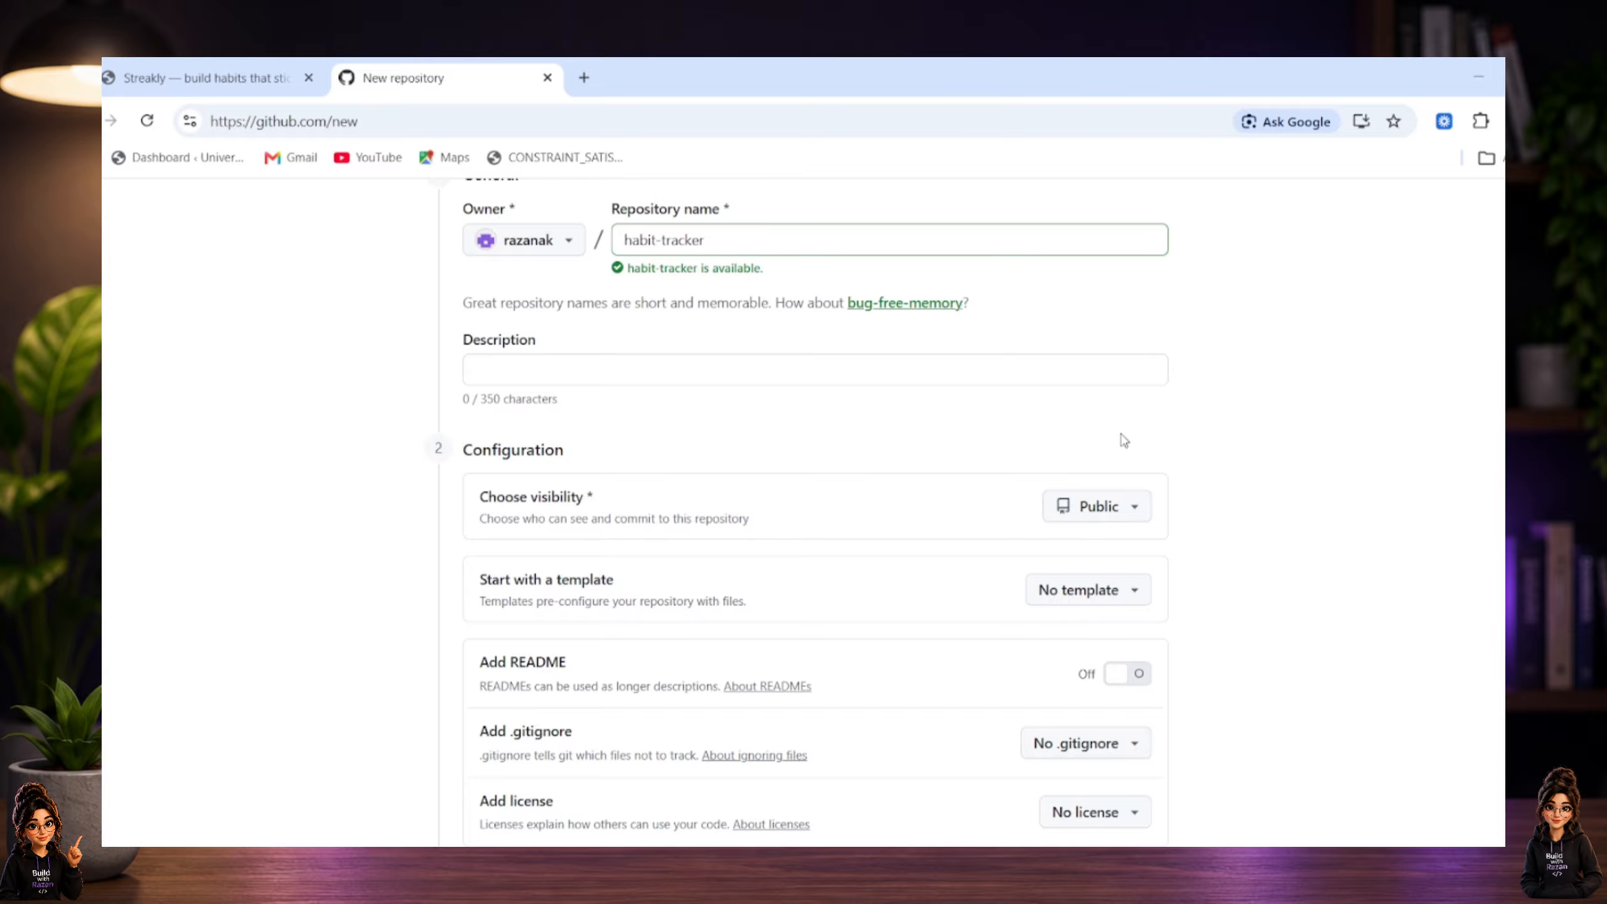
{"action": "scroll", "coordinate": [1132, 523], "scroll_direction": "down", "scroll_amount": 2}
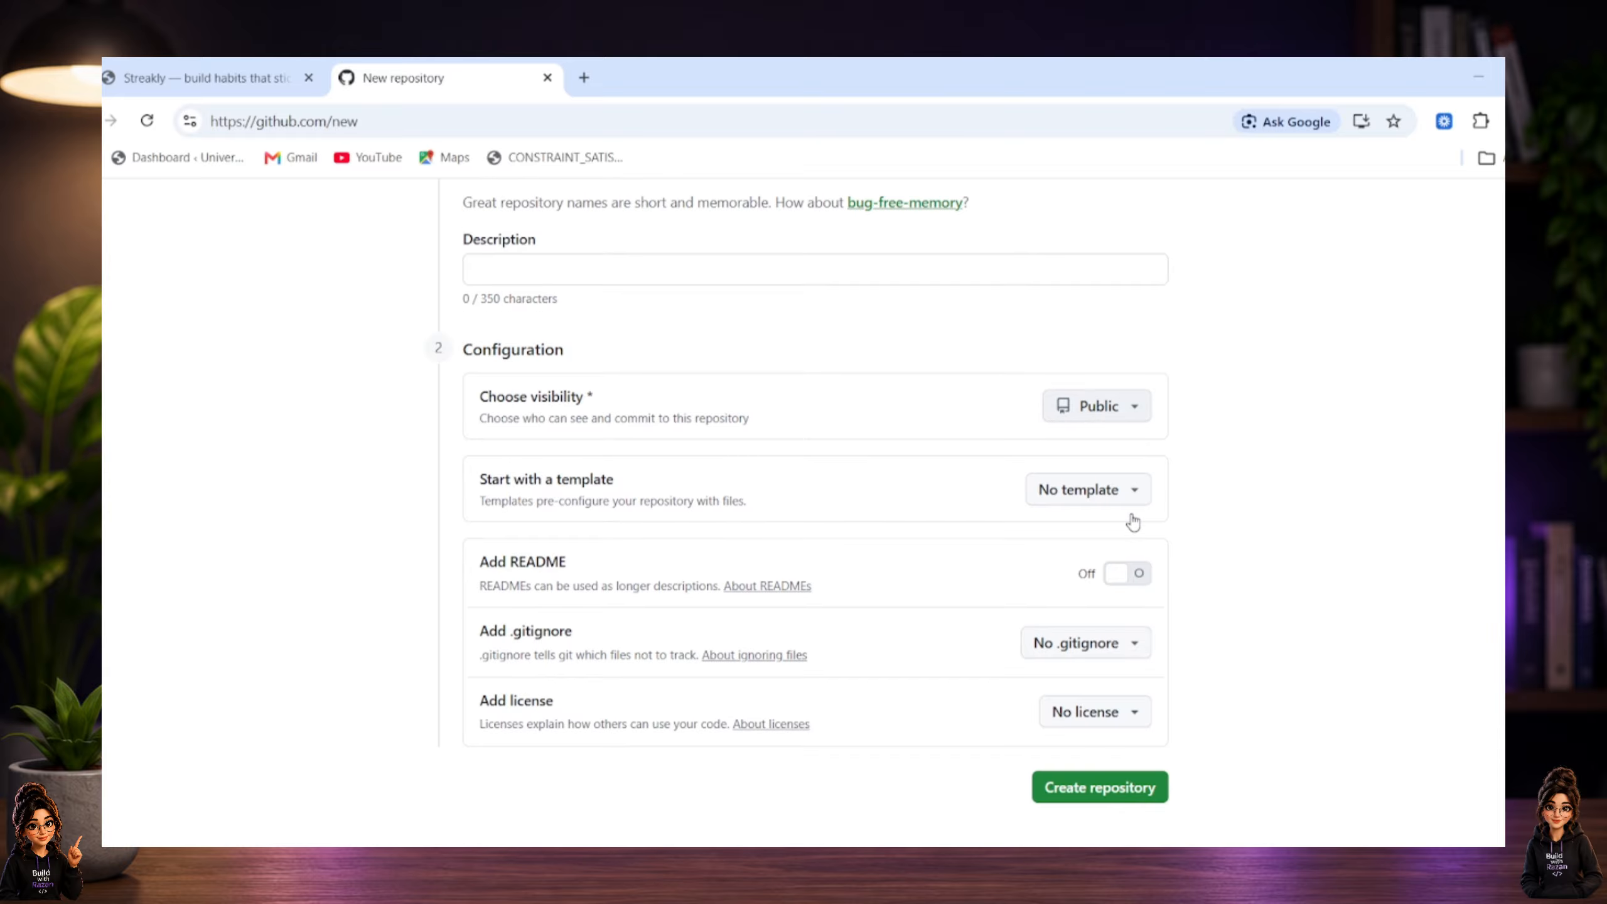
{"action": "left_click", "coordinate": [1121, 734]}
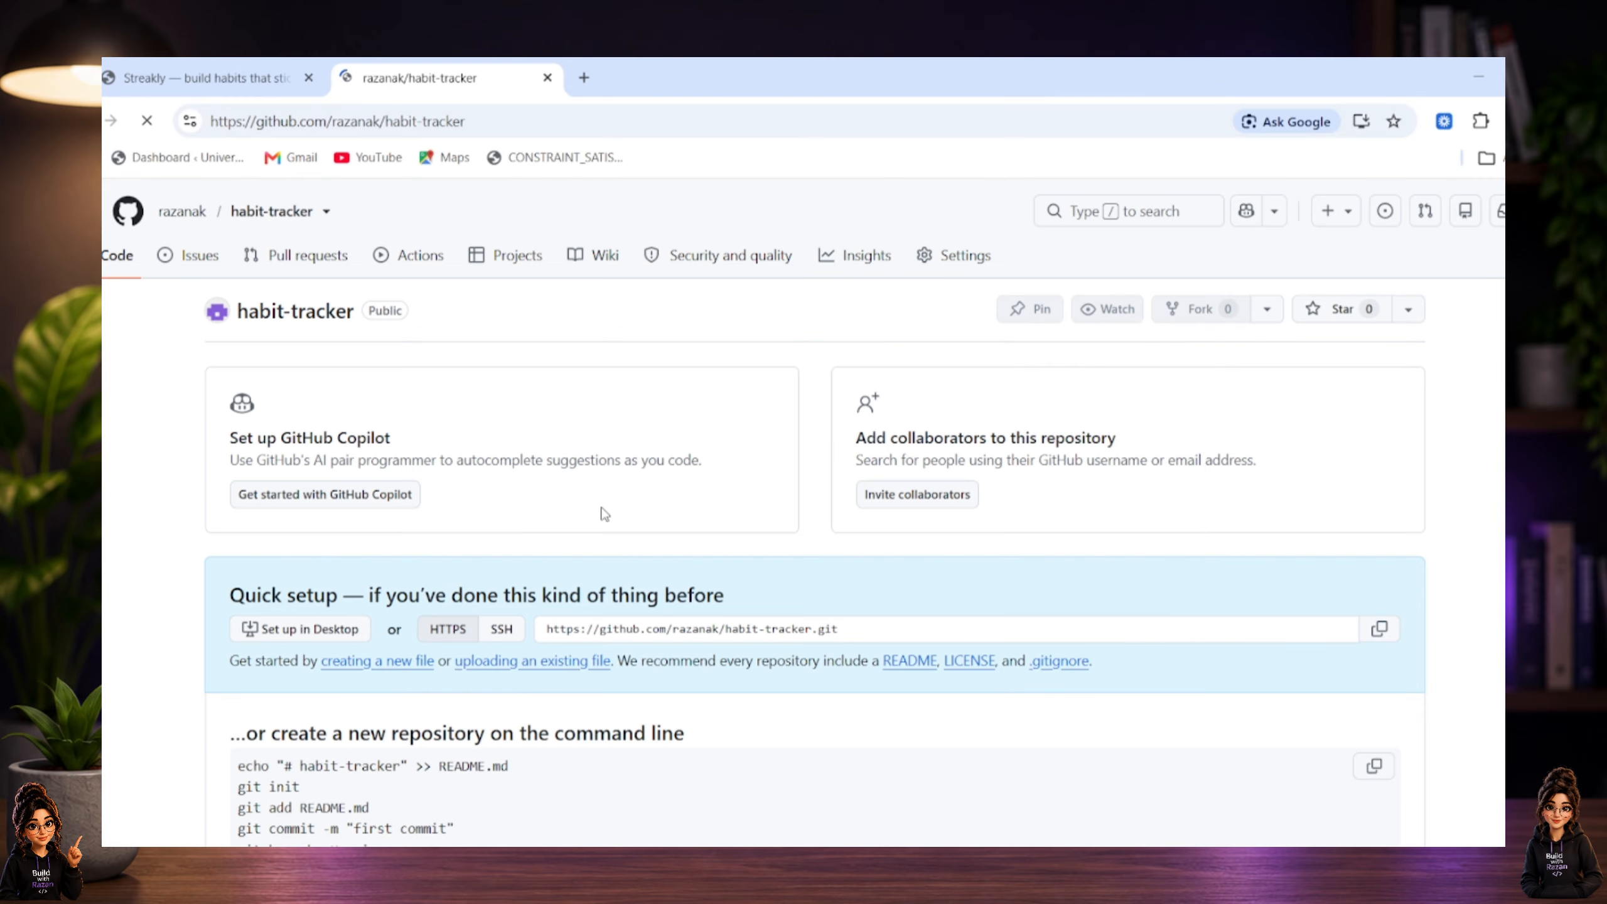
Copy git branch -M main from the repository's setup instructions and run it in PowerShell to rename the branch.
{"action": "scroll", "coordinate": [926, 594], "scroll_direction": "down", "scroll_amount": 4}
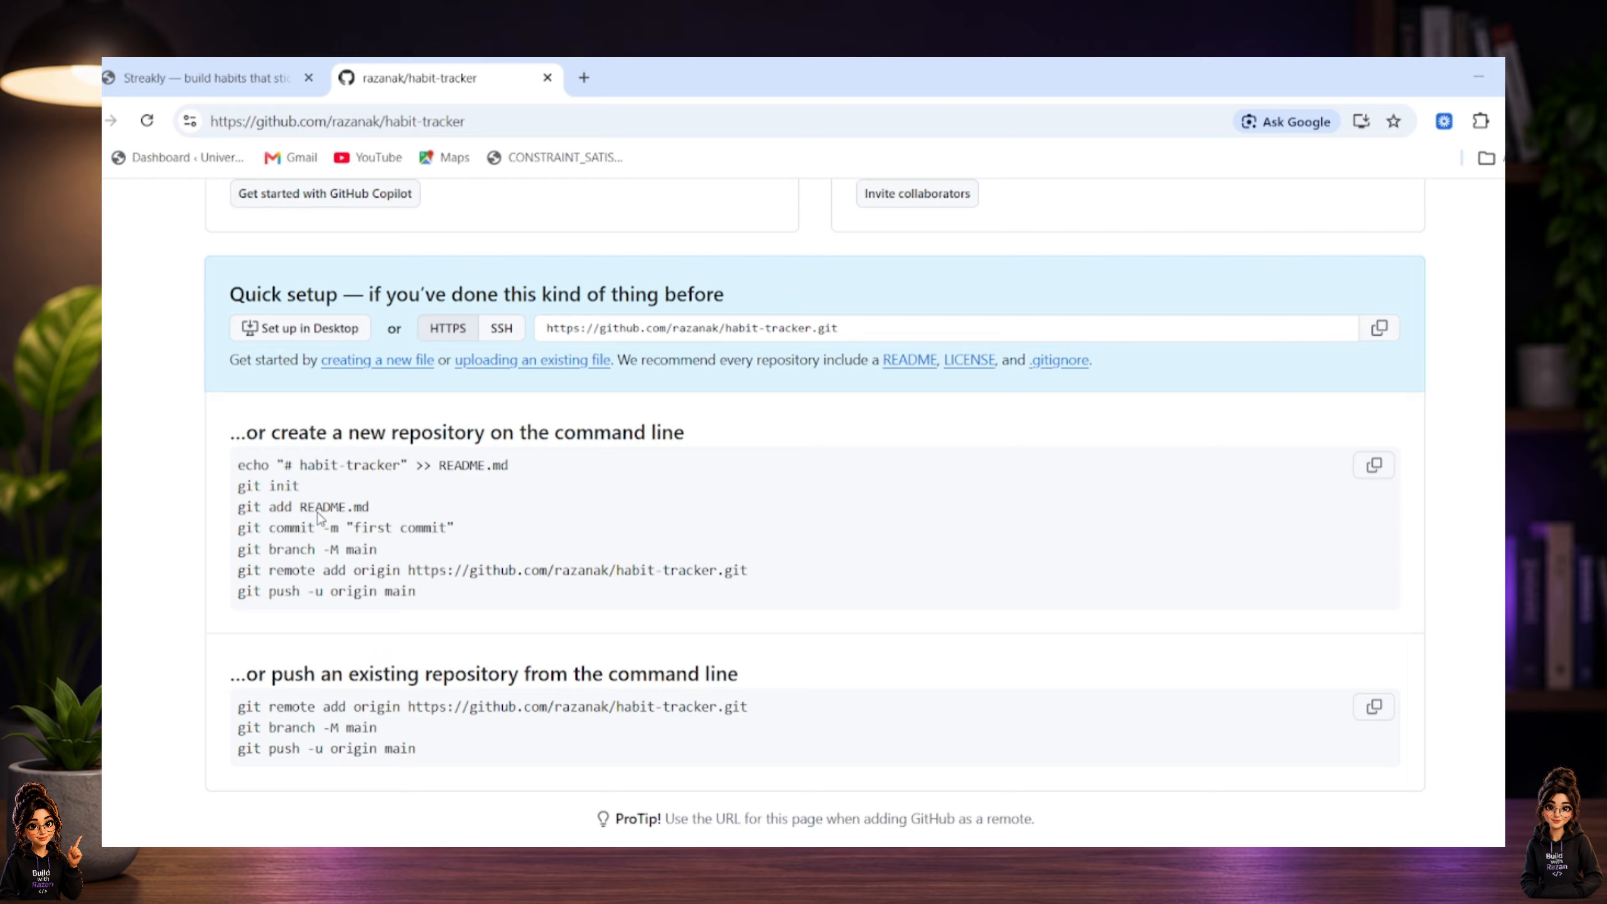
{"action": "double_click", "coordinate": [276, 484]}
{"action": "double_click", "coordinate": [305, 506]}
{"action": "double_click", "coordinate": [374, 527]}
{"action": "left_click_drag", "start_coordinate": [380, 548], "coordinate": [225, 558]}
{"action": "key", "text": "ctrl+c"}
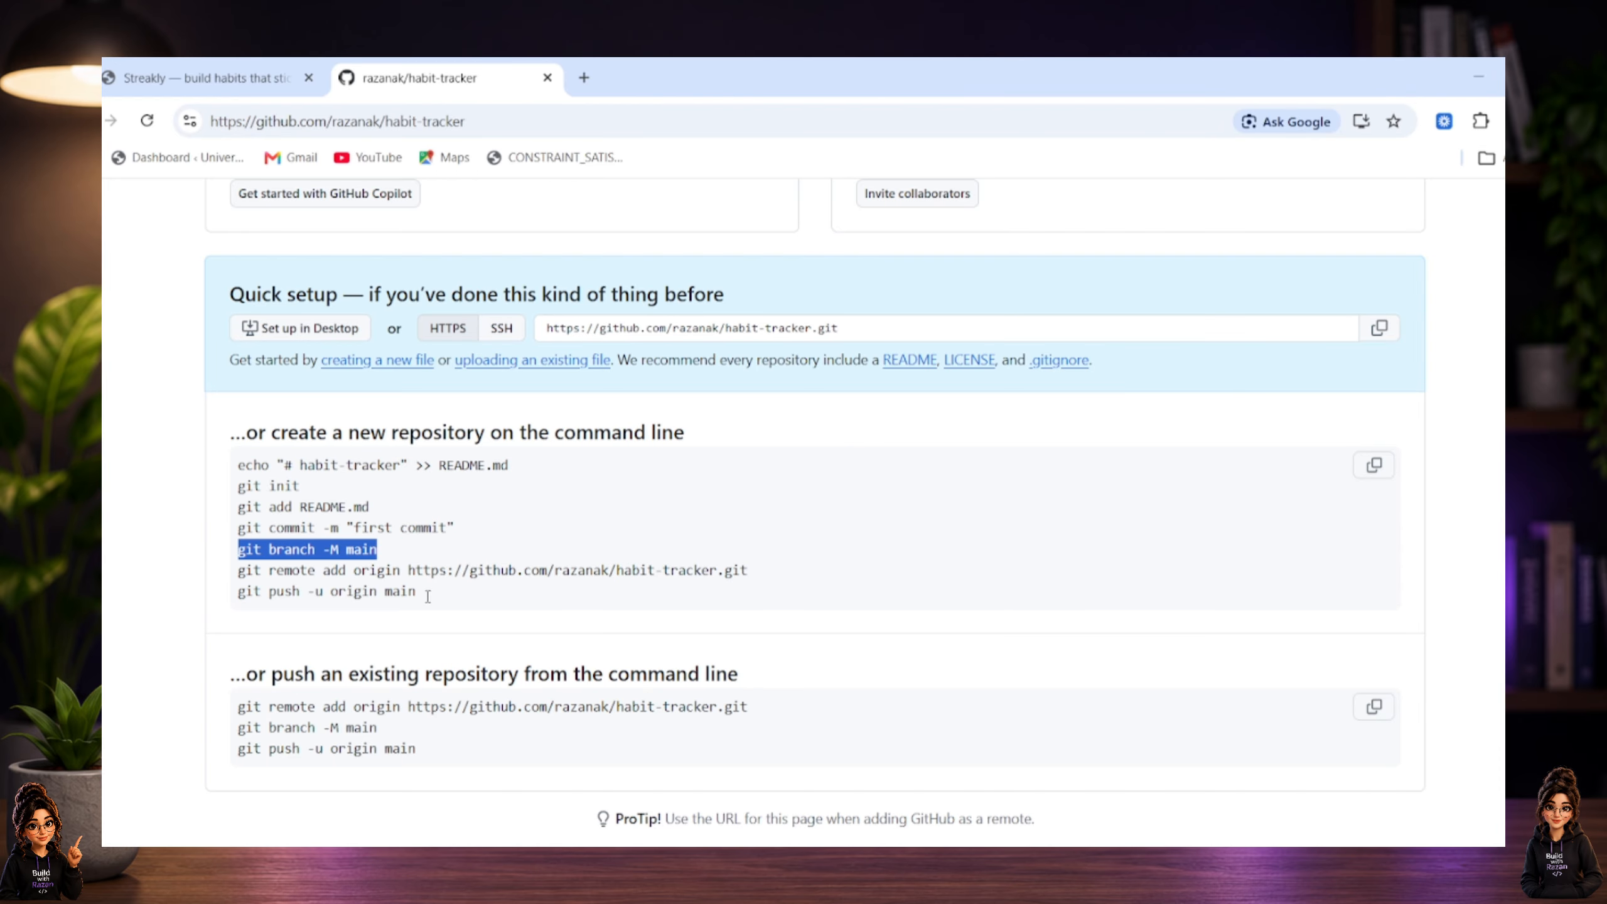
{"action": "key", "text": "alt+Tab"}
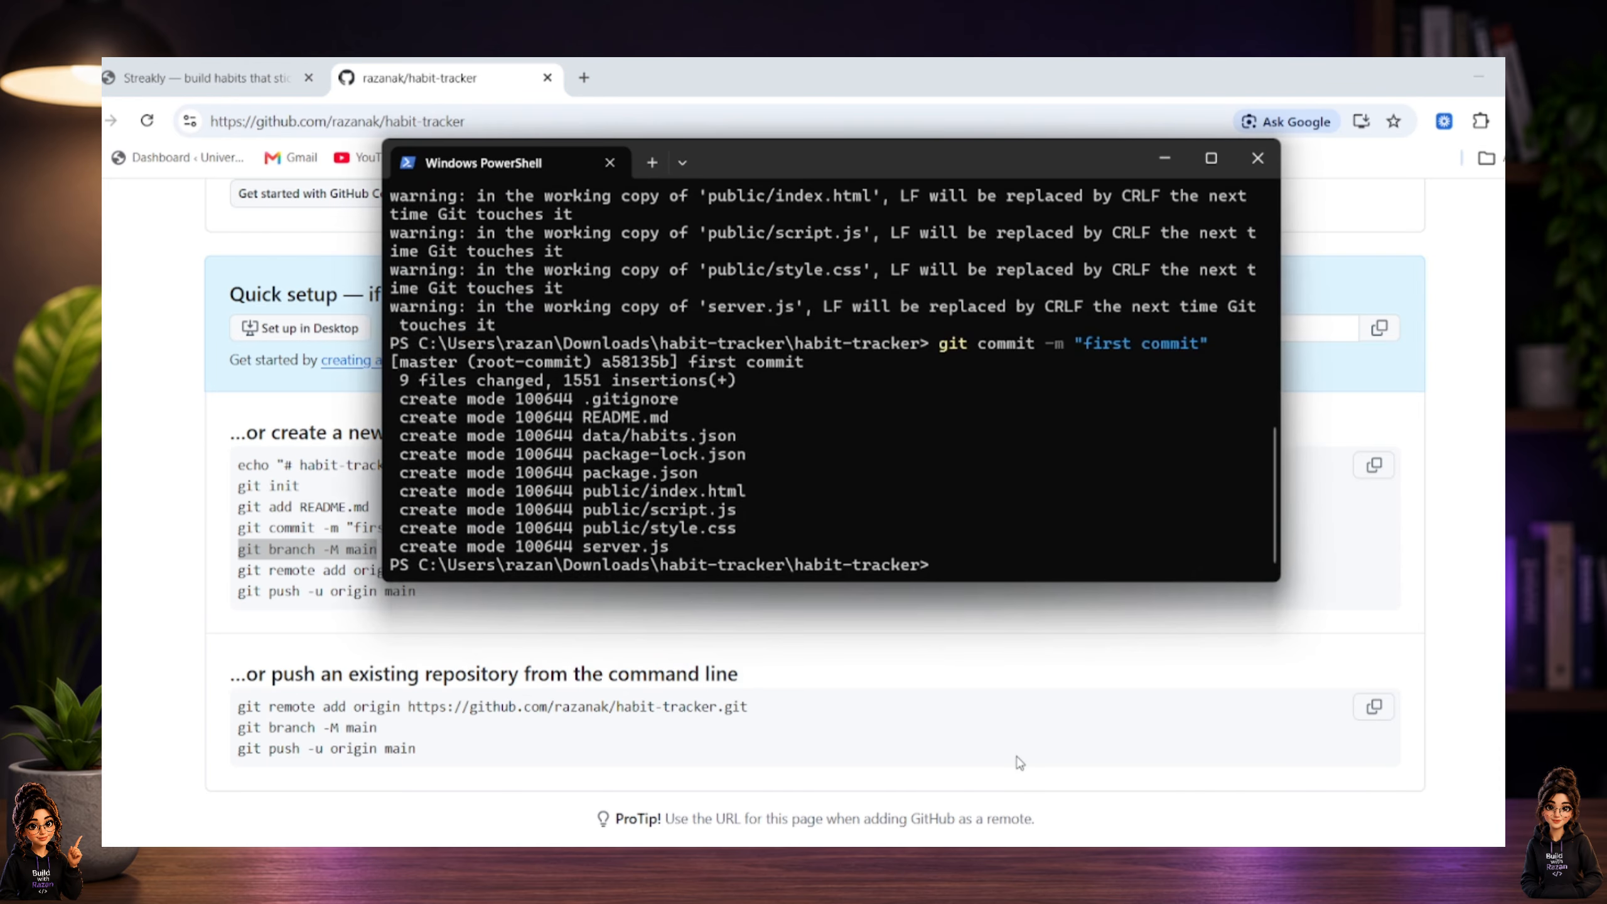
{"action": "key", "text": "ctrl+v"}
{"action": "key", "text": "Return"}
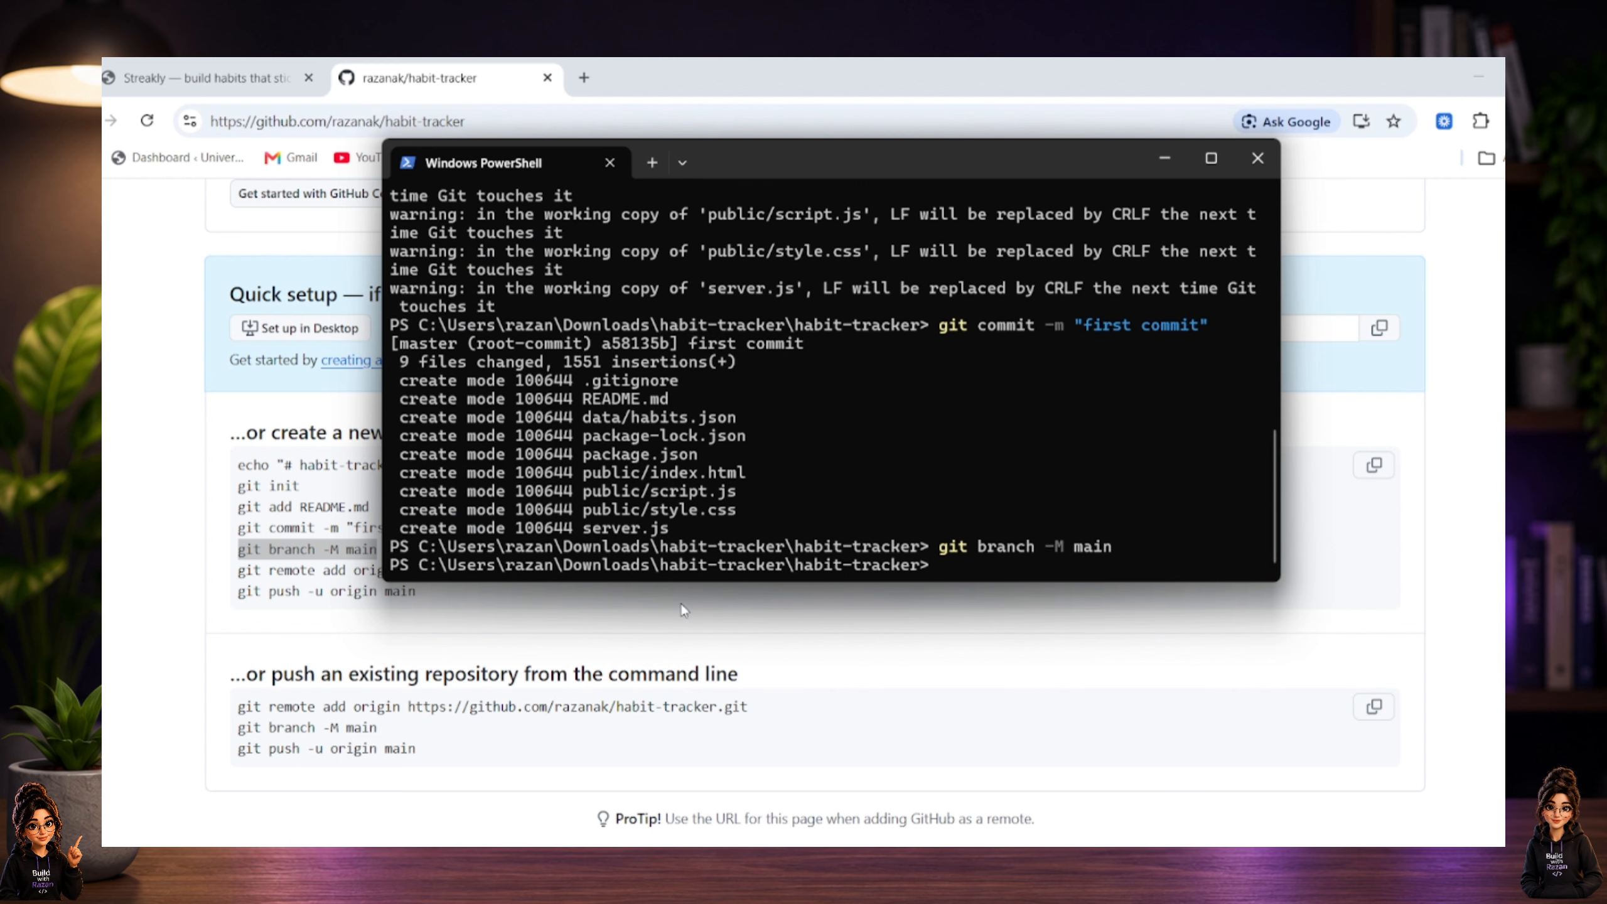
Copy the git remote add origin command from the GitHub setup page and run it in PowerShell.
{"action": "left_click", "coordinate": [357, 642]}
{"action": "triple_click", "coordinate": [512, 570]}
{"action": "key", "text": "ctrl+c"}
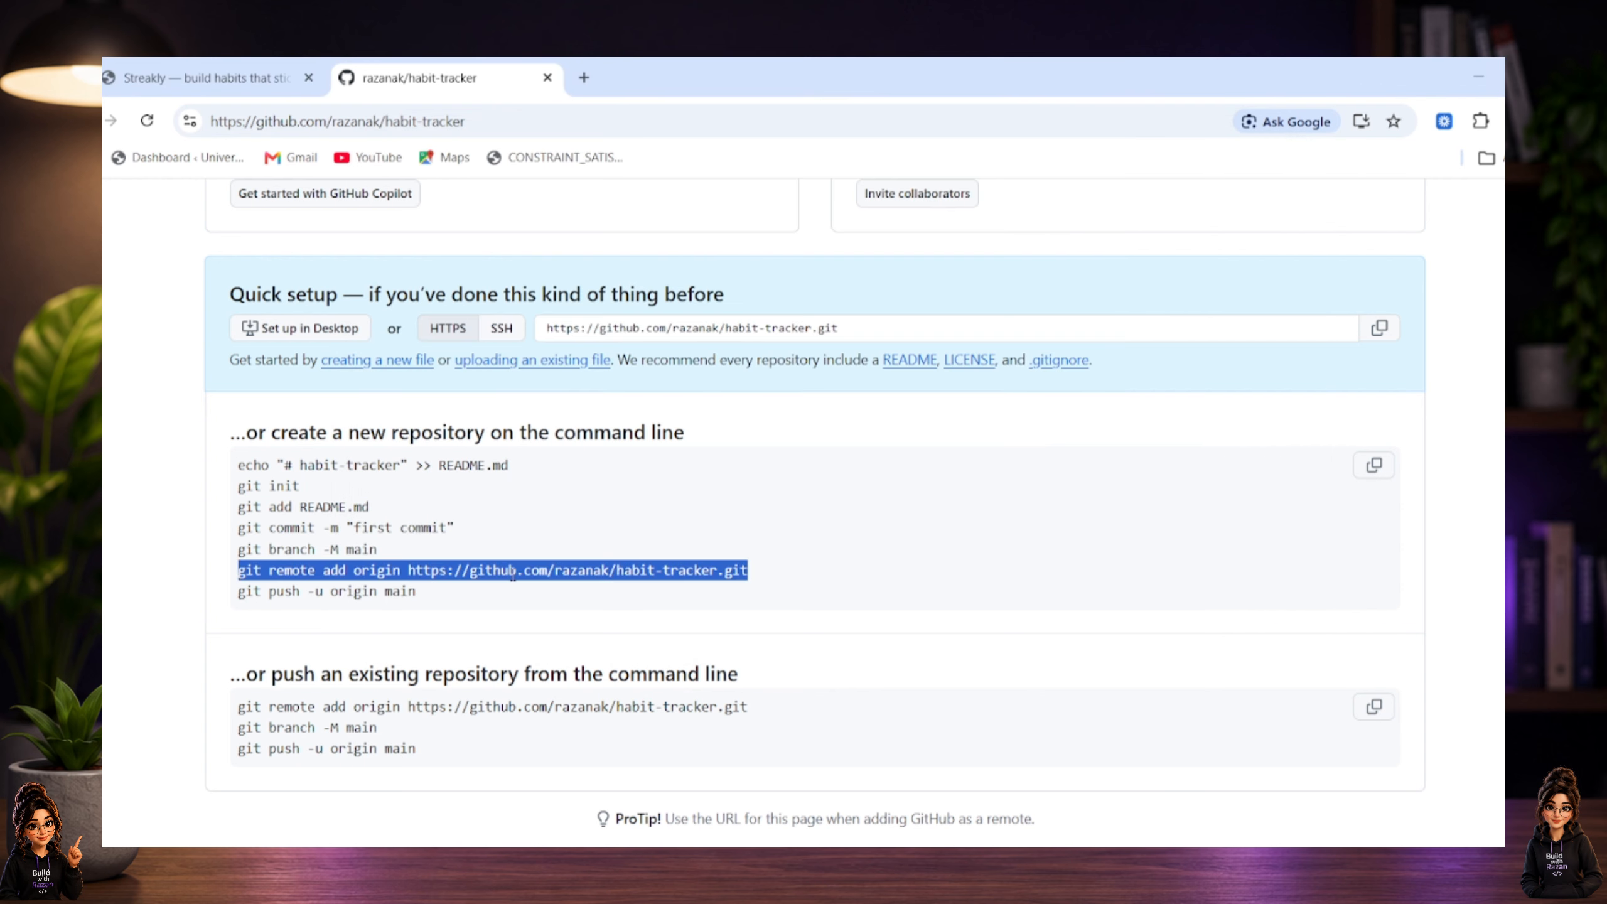
{"action": "key", "text": "alt+Tab"}
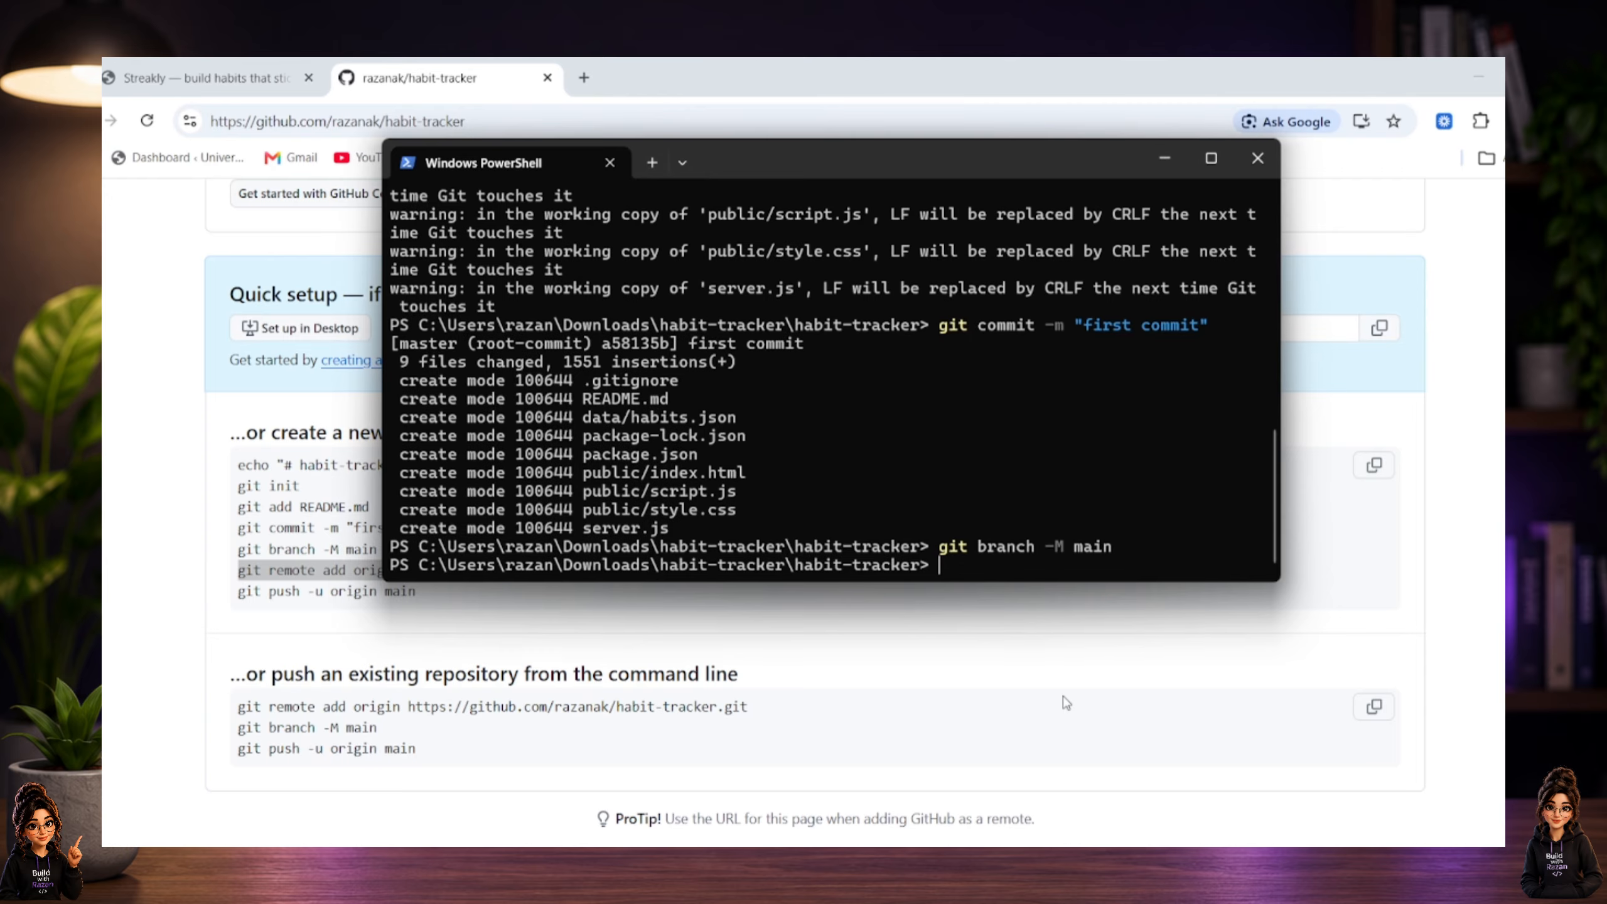
{"action": "key", "text": "ctrl+v"}
{"action": "key", "text": "Return"}
Copy git push -u origin main from the GitHub setup page and run it in PowerShell.
{"action": "left_click", "coordinate": [614, 657]}
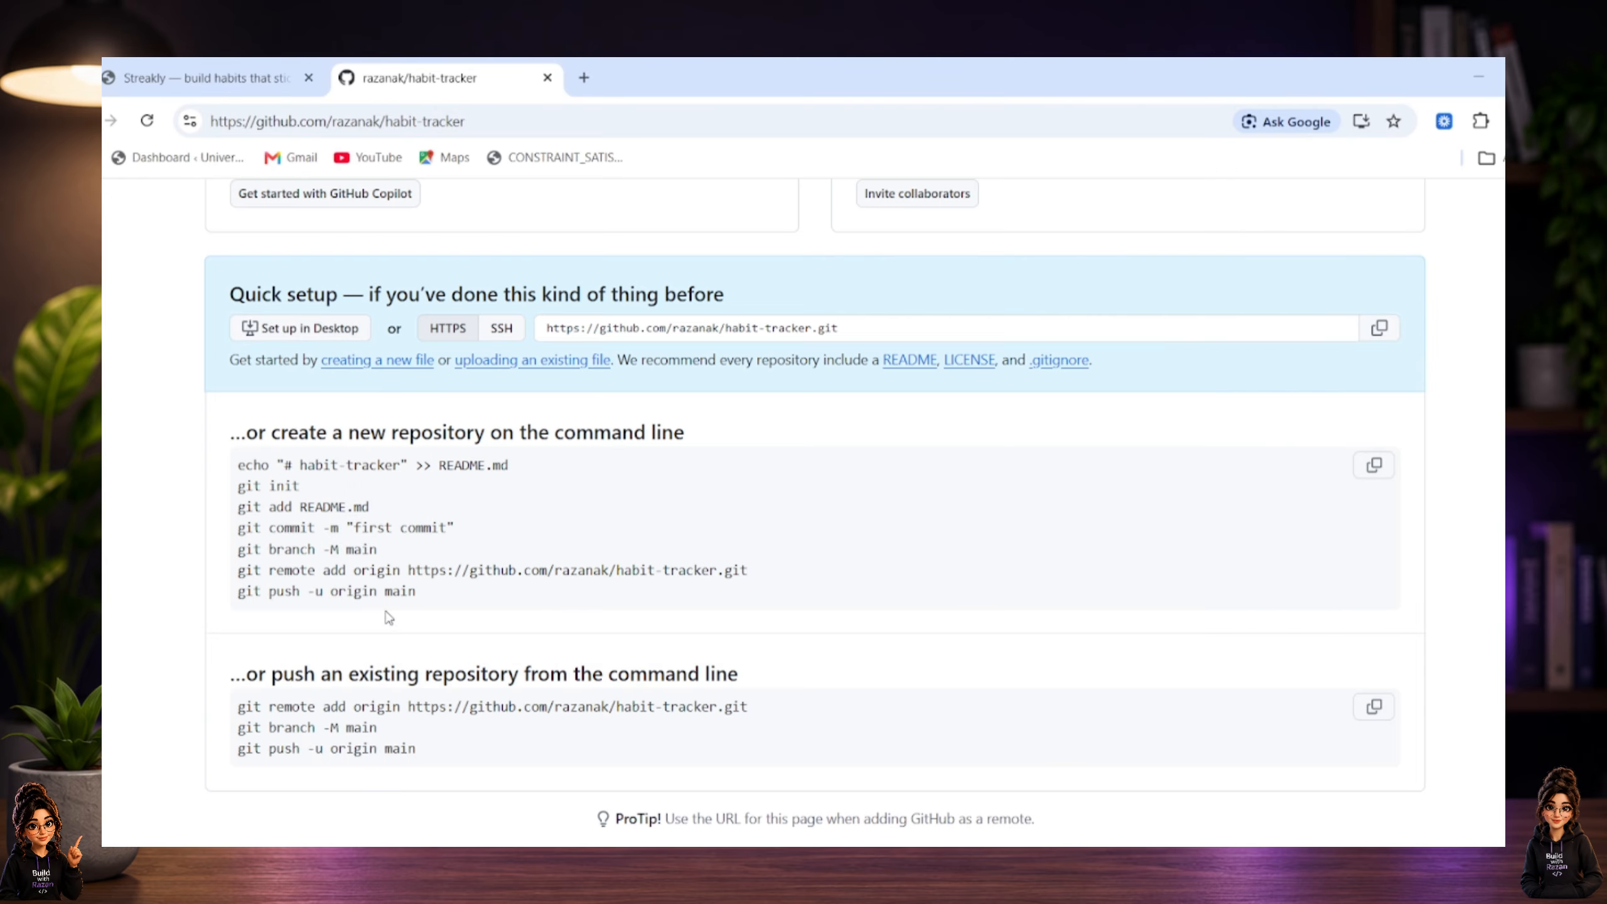
{"action": "triple_click", "coordinate": [385, 590]}
{"action": "key", "text": "ctrl+c"}
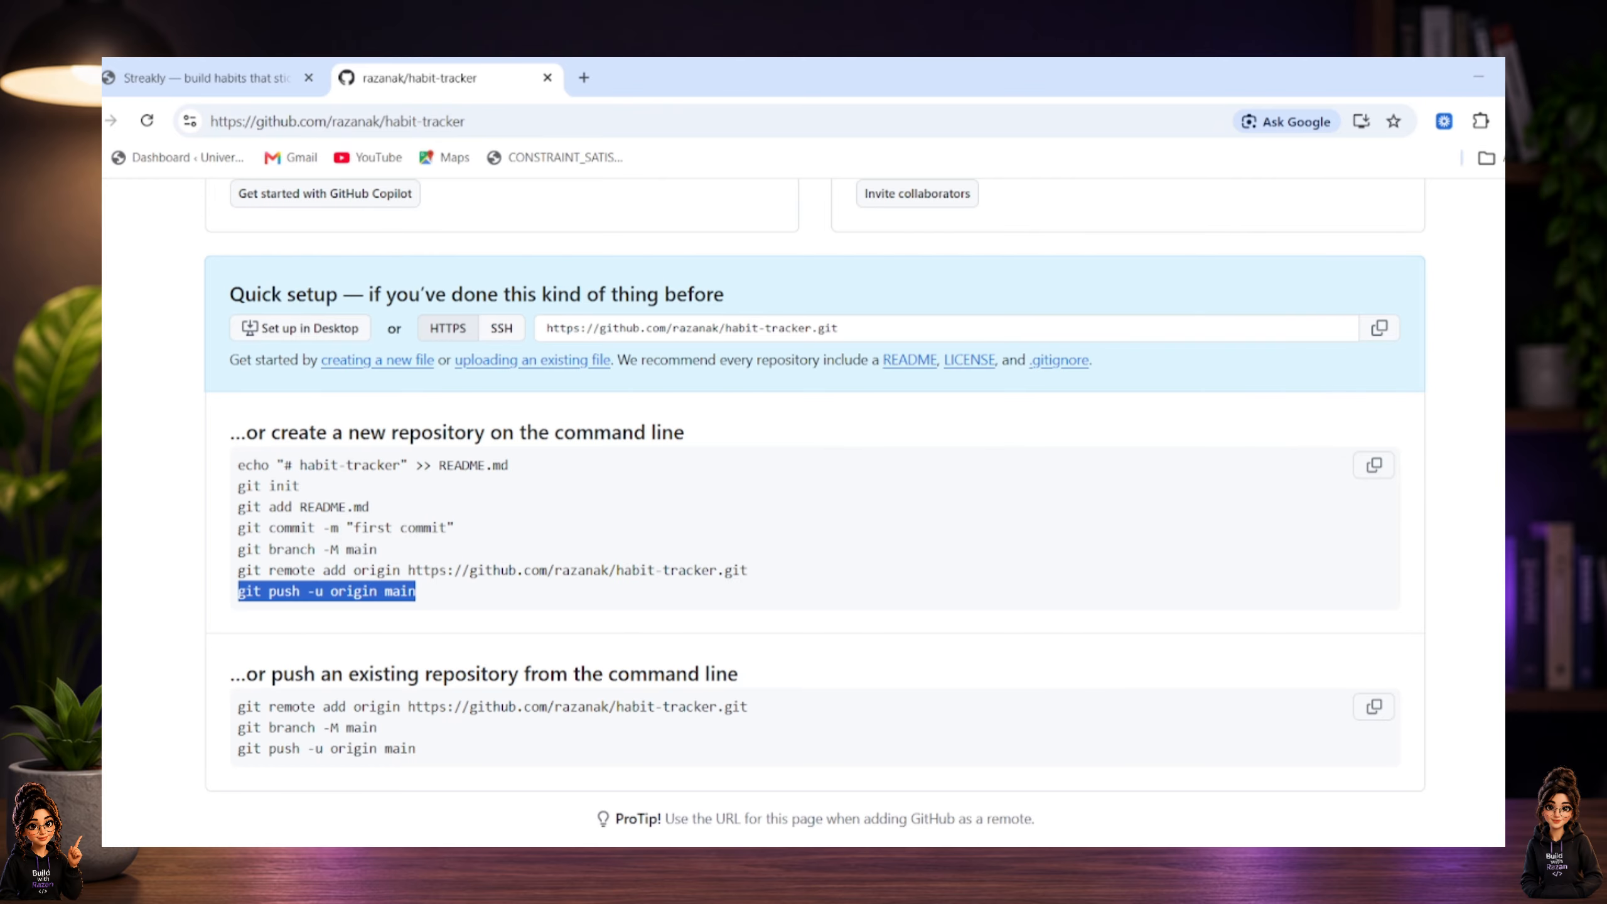
{"action": "key", "text": "alt+Tab"}
{"action": "key", "text": "ctrl+v"}
{"action": "key", "text": "Return"}
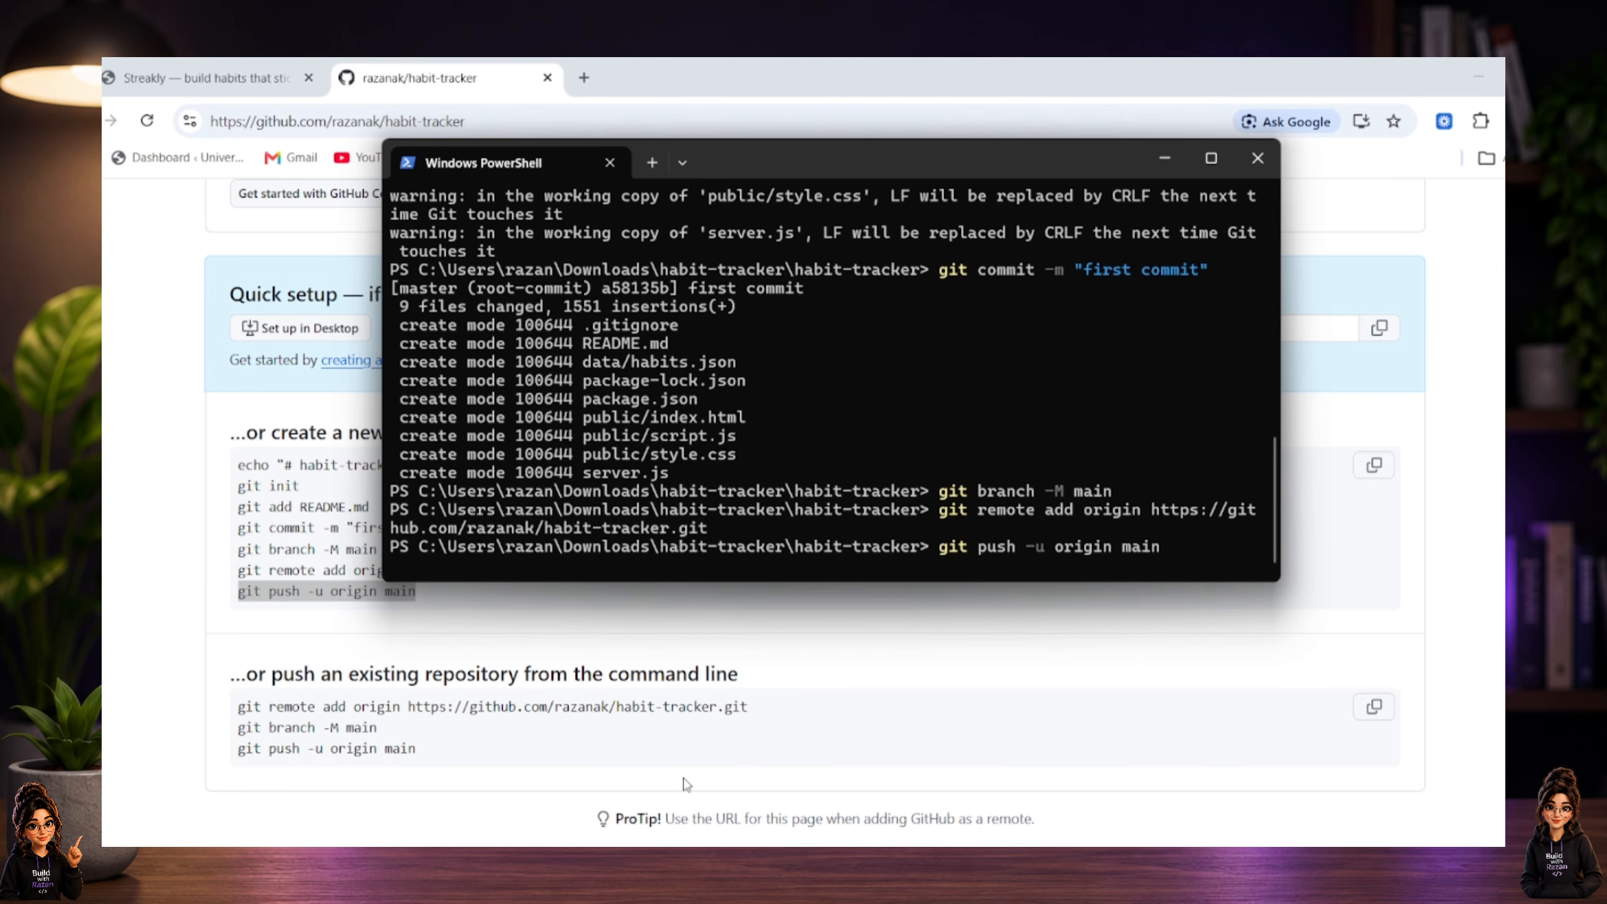
Return to GitHub, reload the habit-tracker repository page, and review the pushed files and README.
{"action": "left_click", "coordinate": [398, 724]}
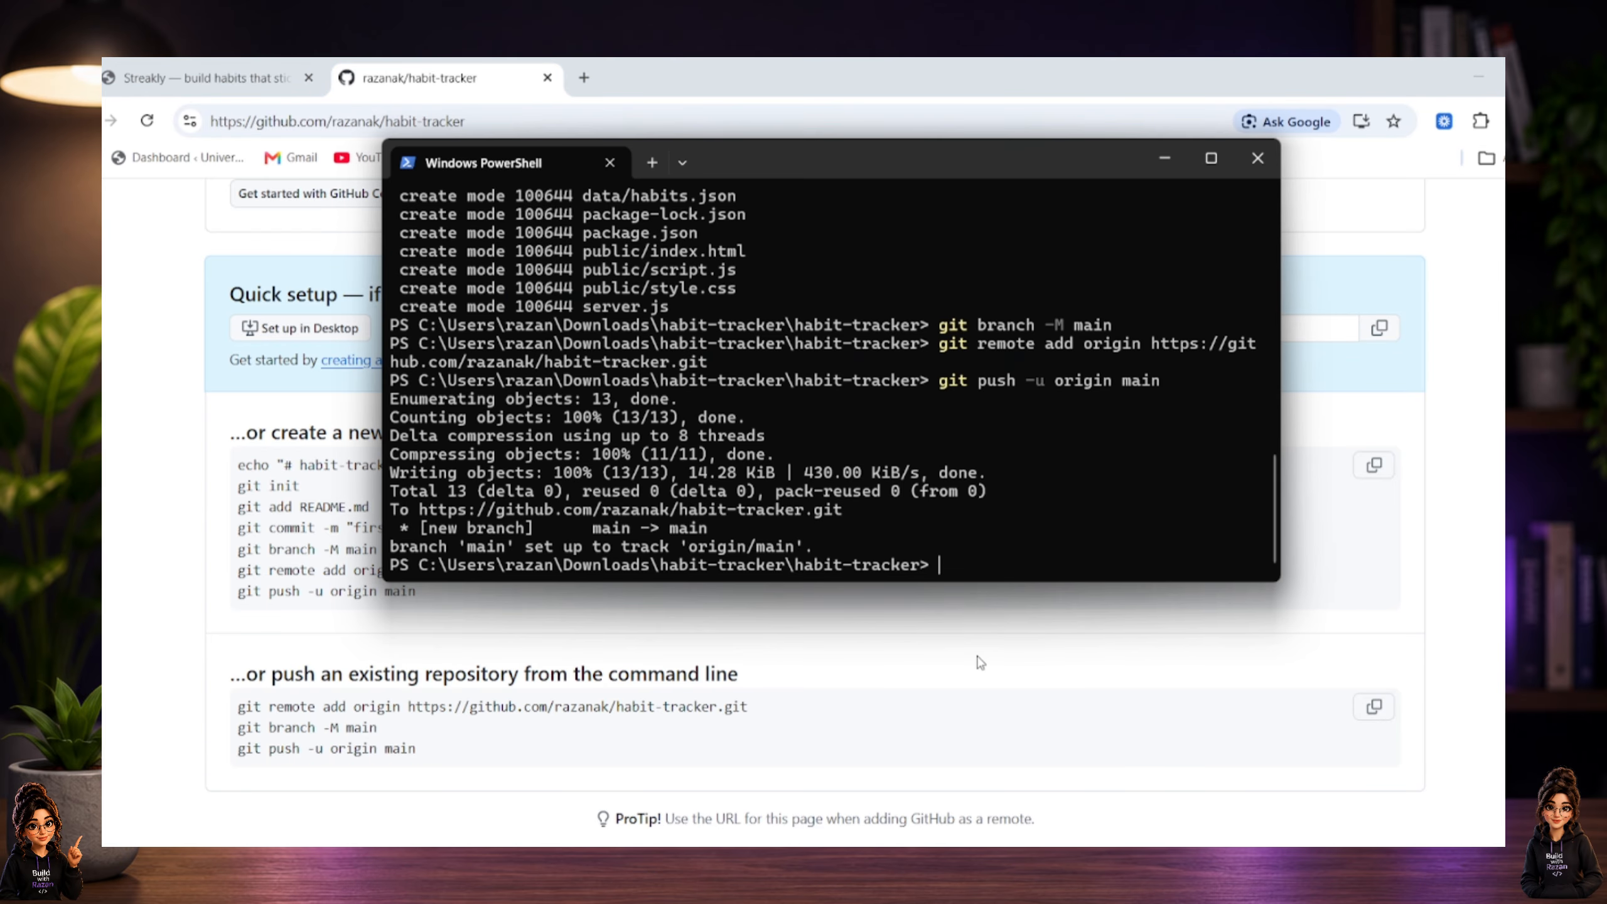
{"action": "left_click", "coordinate": [979, 652]}
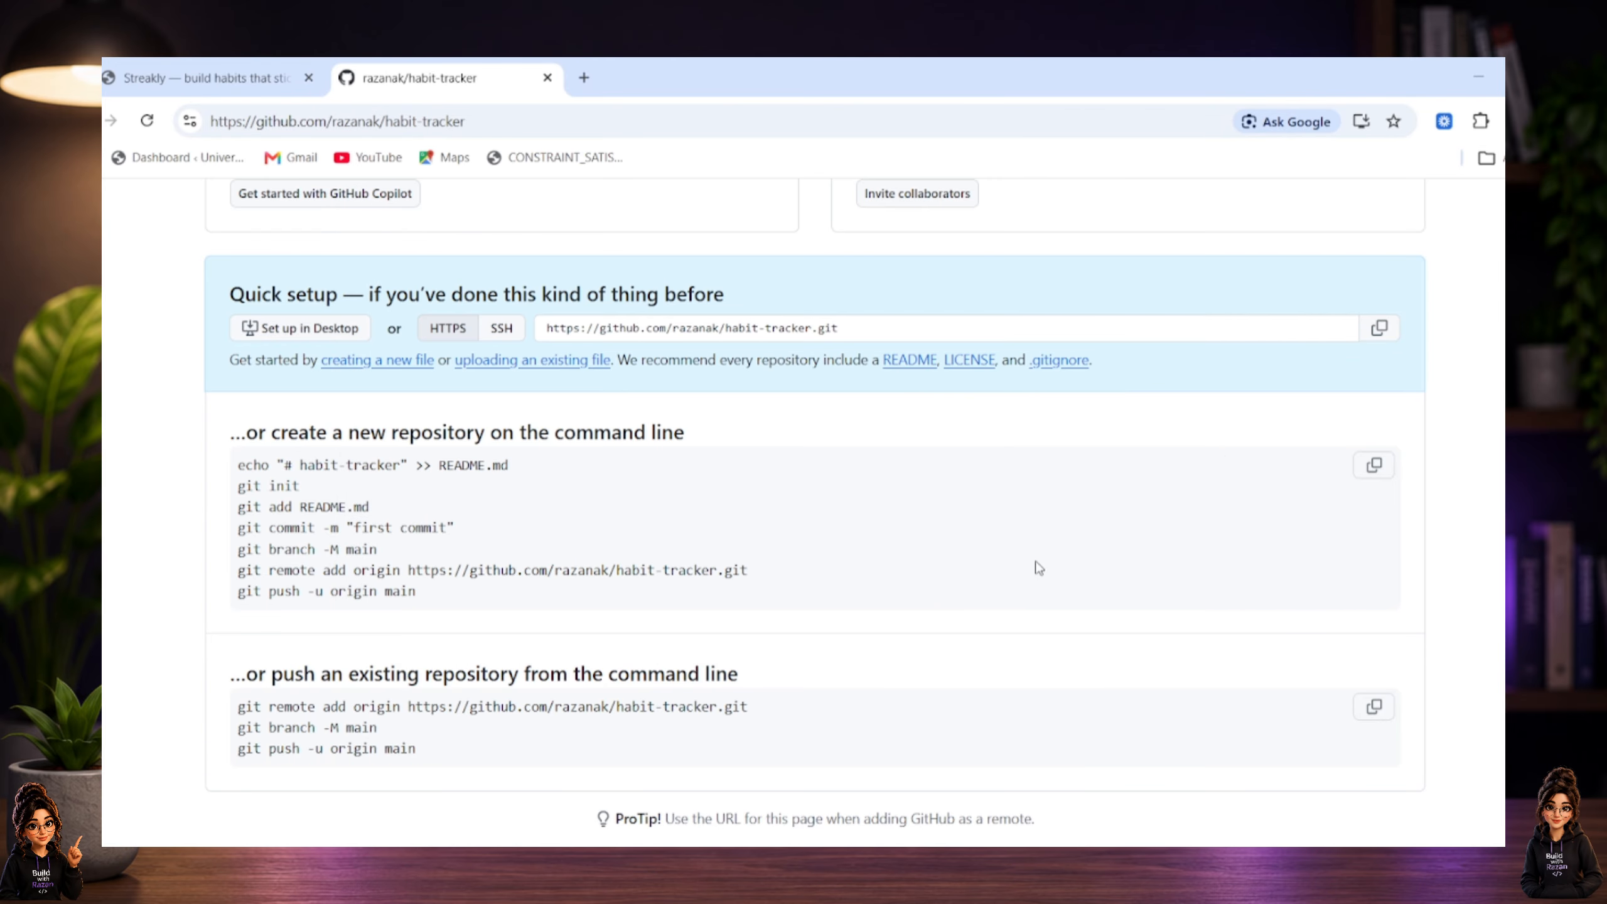
{"action": "scroll", "coordinate": [756, 388], "scroll_direction": "up", "scroll_amount": 5}
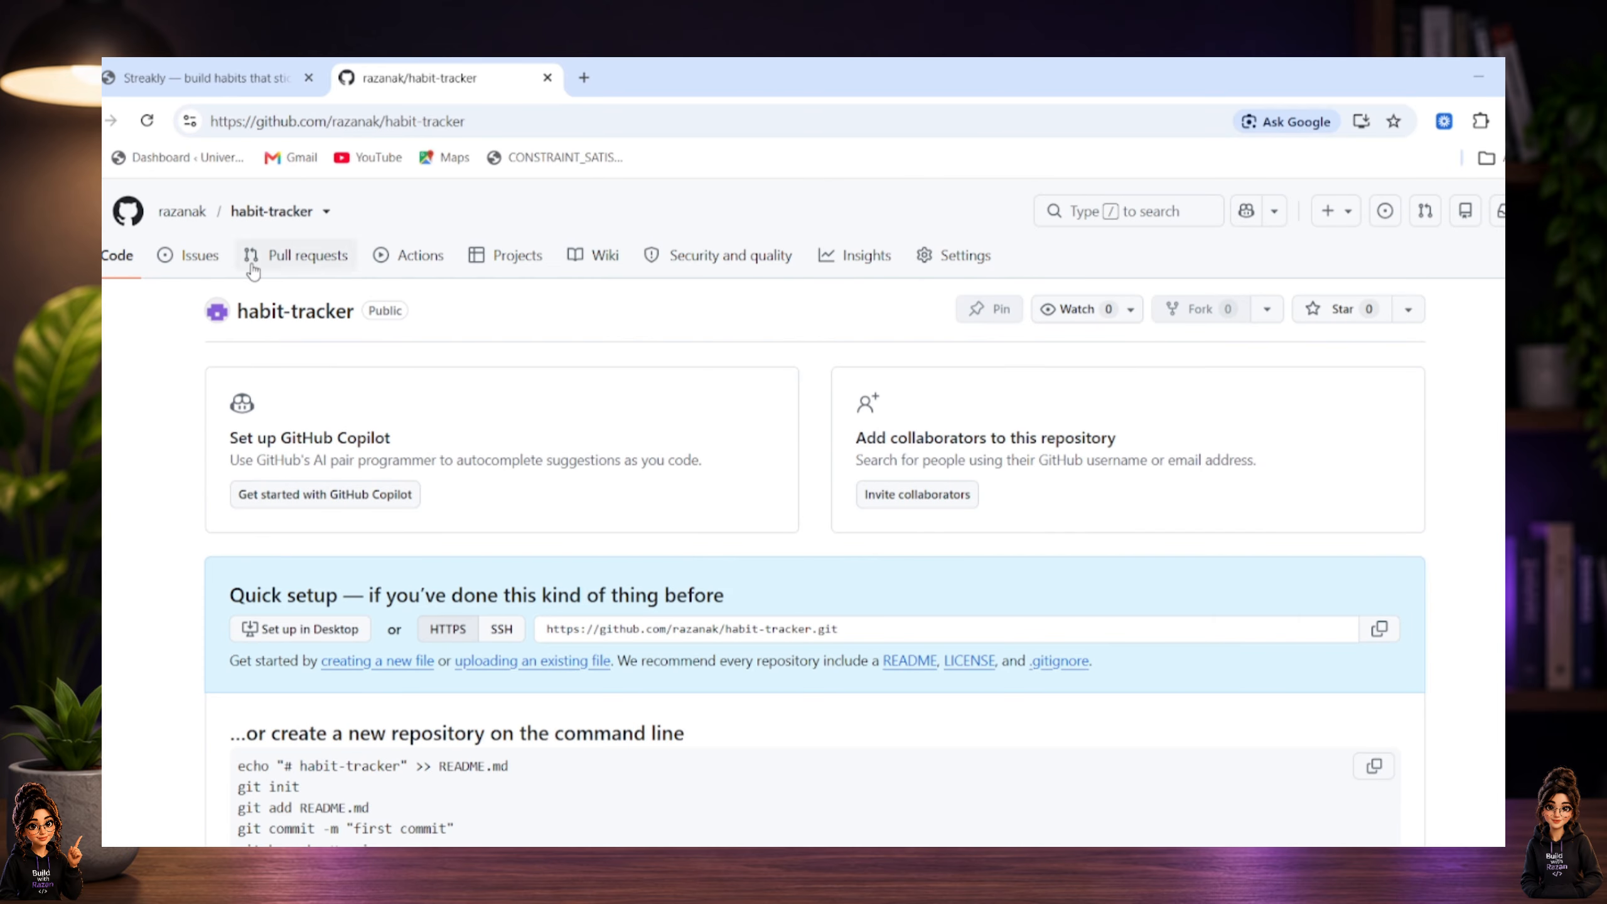
{"action": "left_click", "coordinate": [147, 122]}
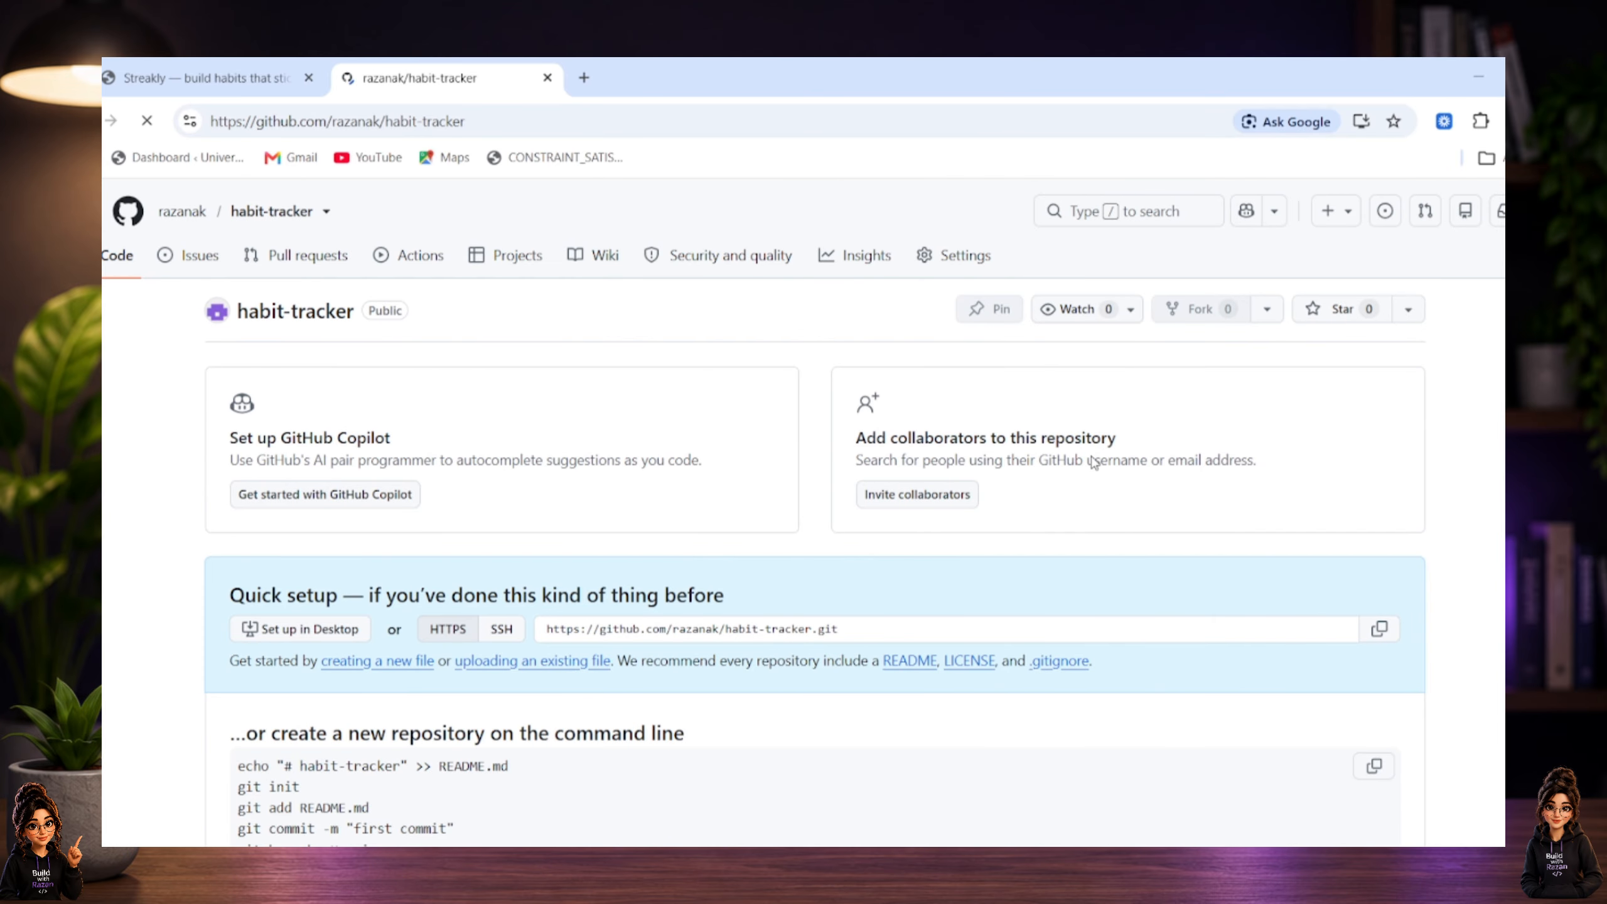
{"action": "scroll", "coordinate": [555, 547], "scroll_direction": "down", "scroll_amount": 3}
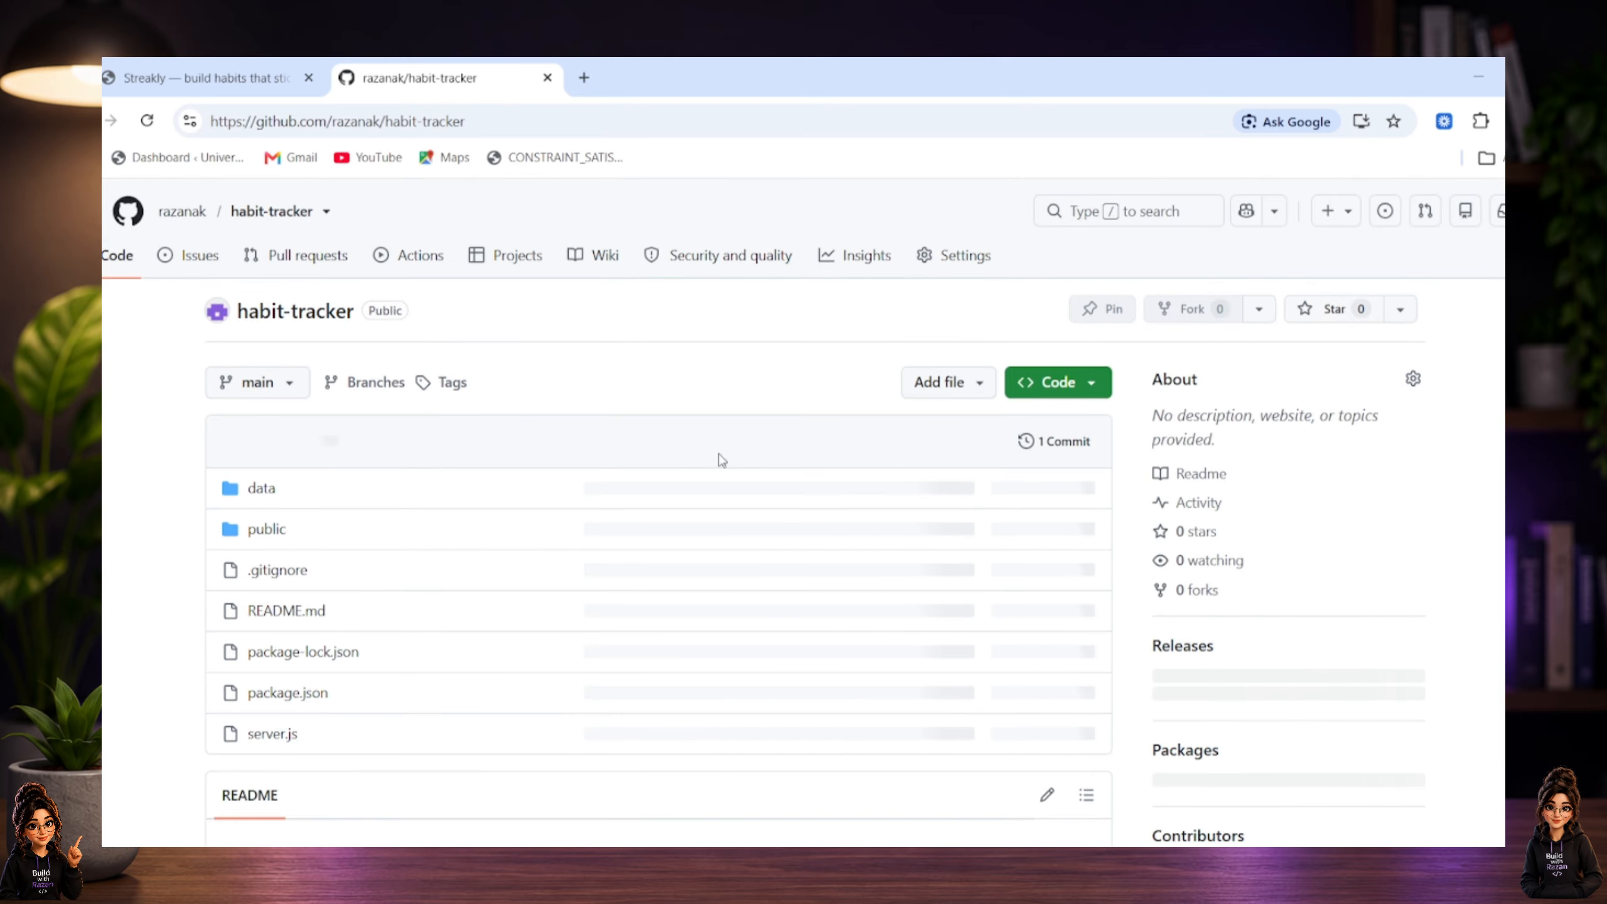
{"action": "scroll", "coordinate": [1247, 503], "scroll_direction": "down", "scroll_amount": 5}
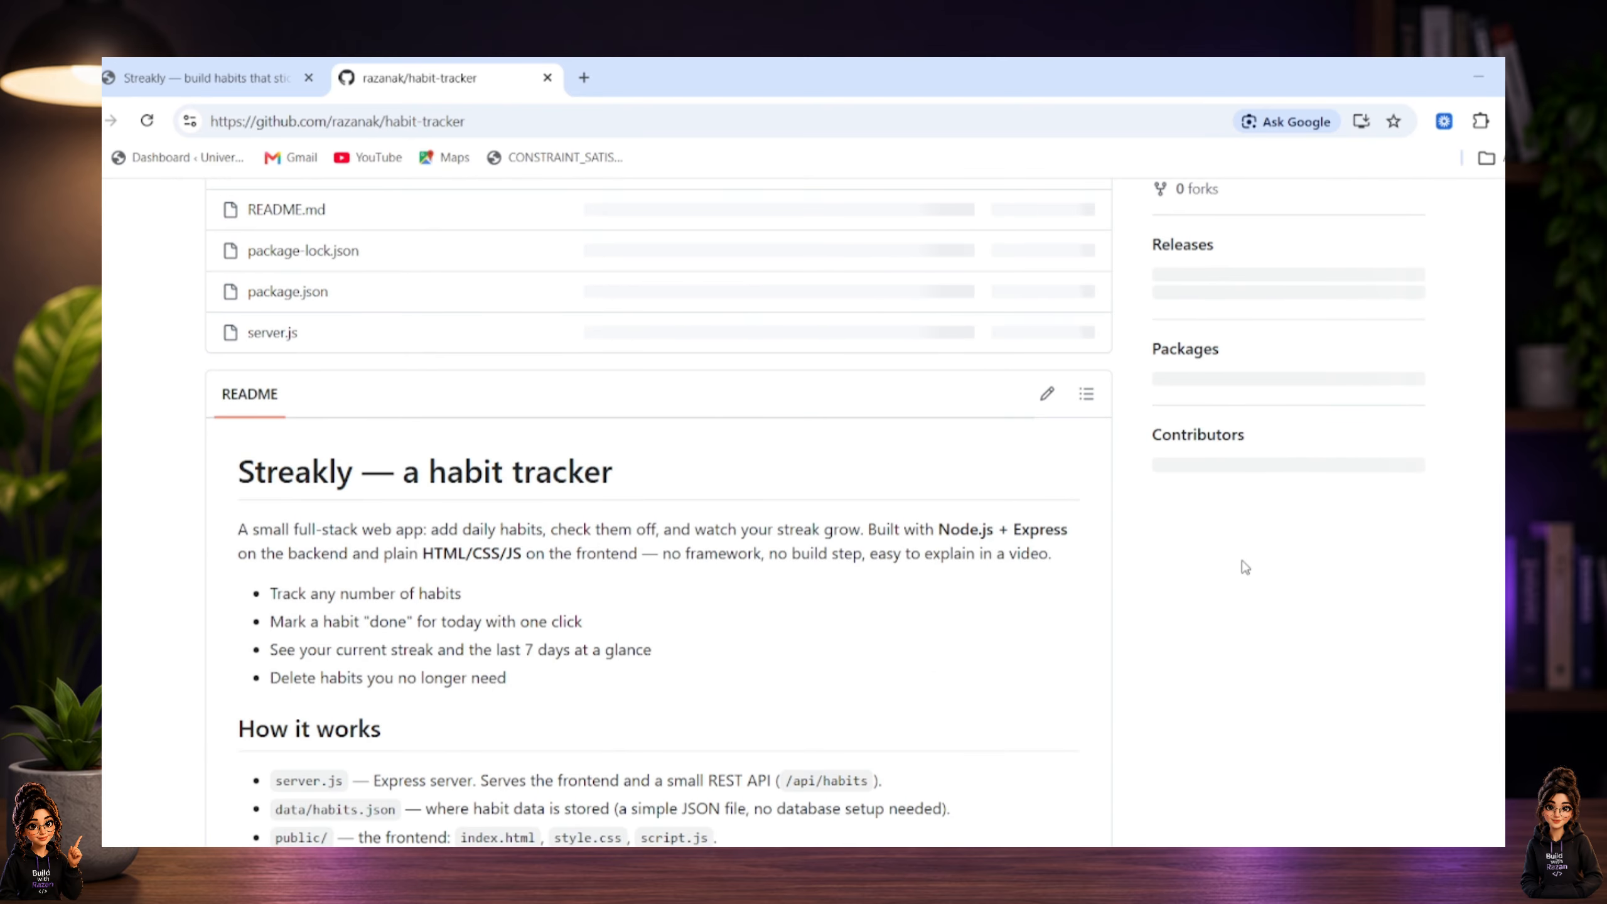
{"action": "scroll", "coordinate": [1241, 563], "scroll_direction": "down", "scroll_amount": 3}
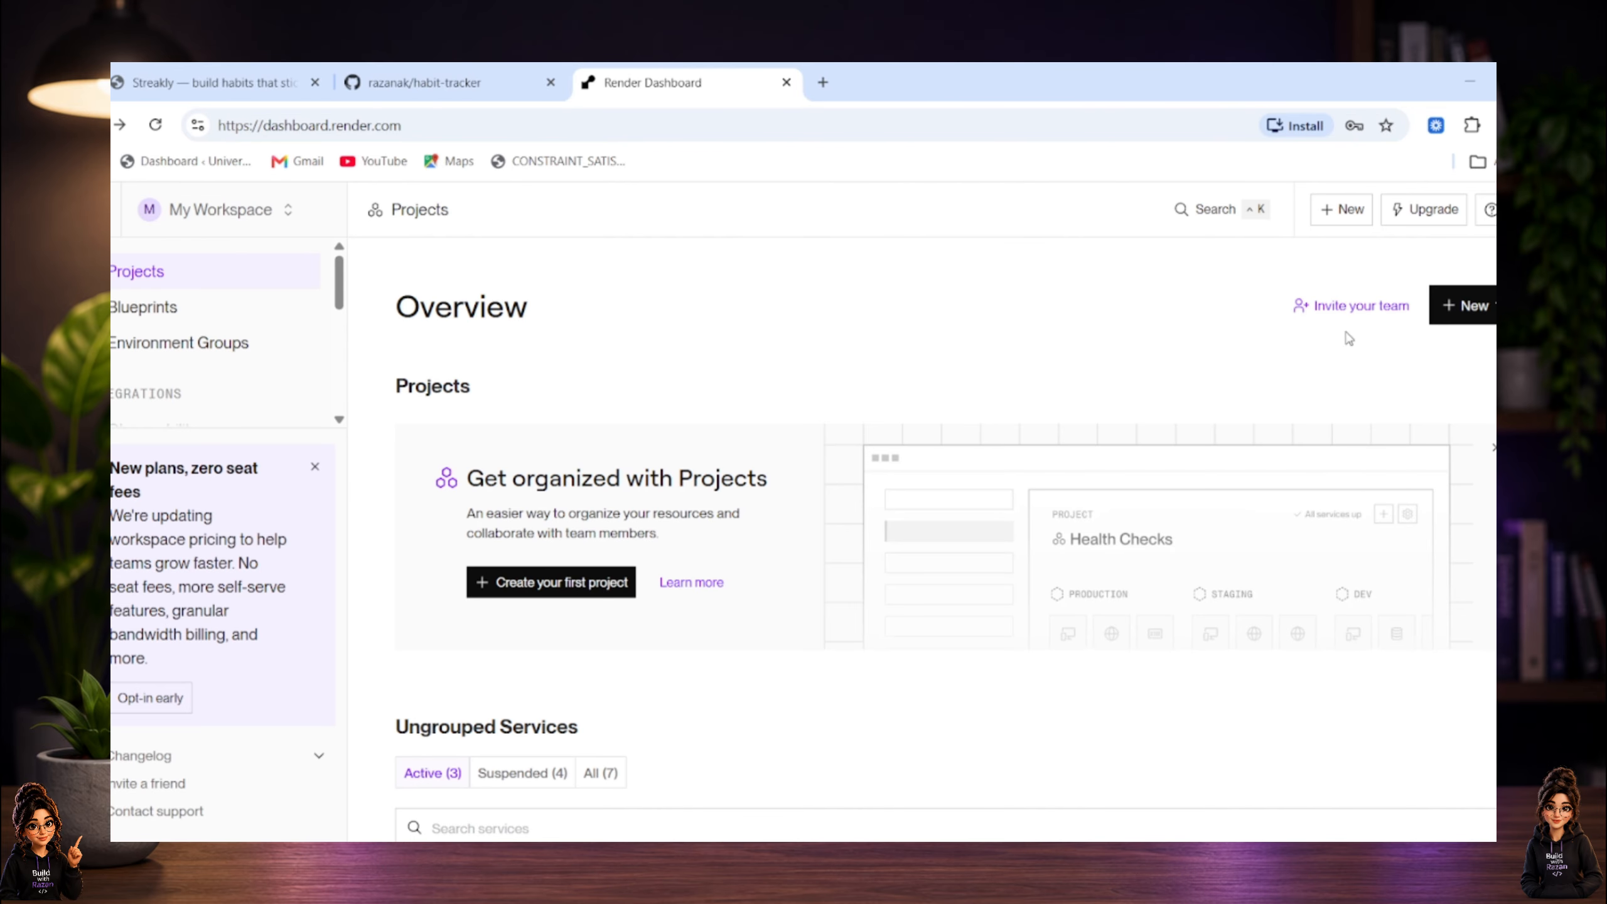
In the Render dashboard, start a new Web Service with the habit-tracker GitHub repository as its source.
{"action": "left_click", "coordinate": [1462, 306]}
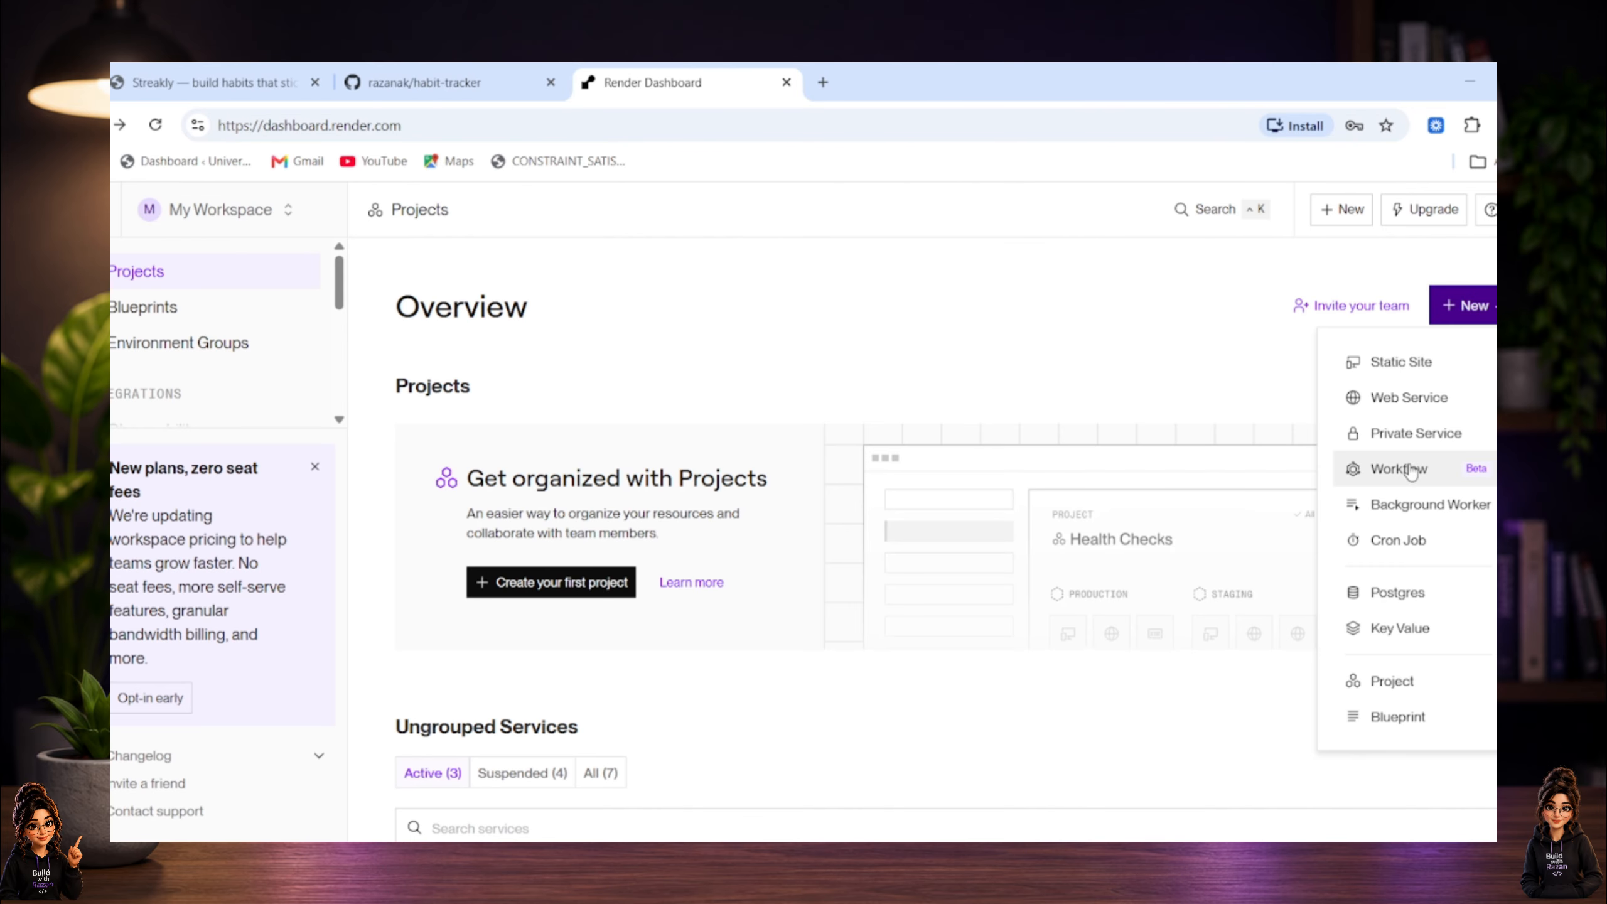
{"action": "left_click", "coordinate": [1422, 399]}
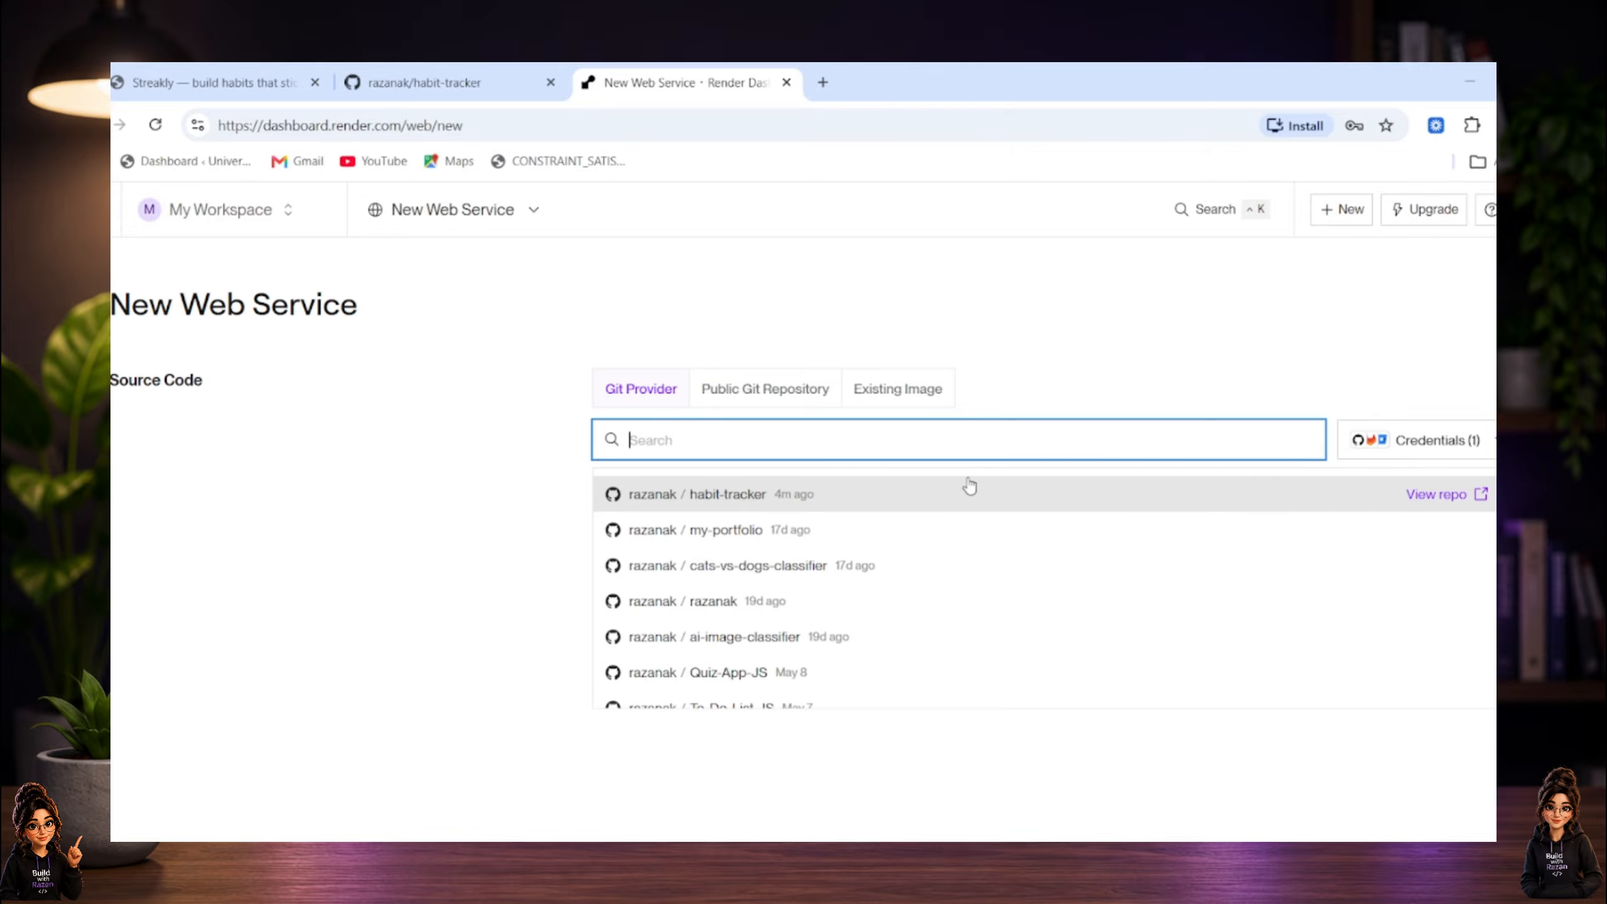
{"action": "left_click", "coordinate": [888, 510]}
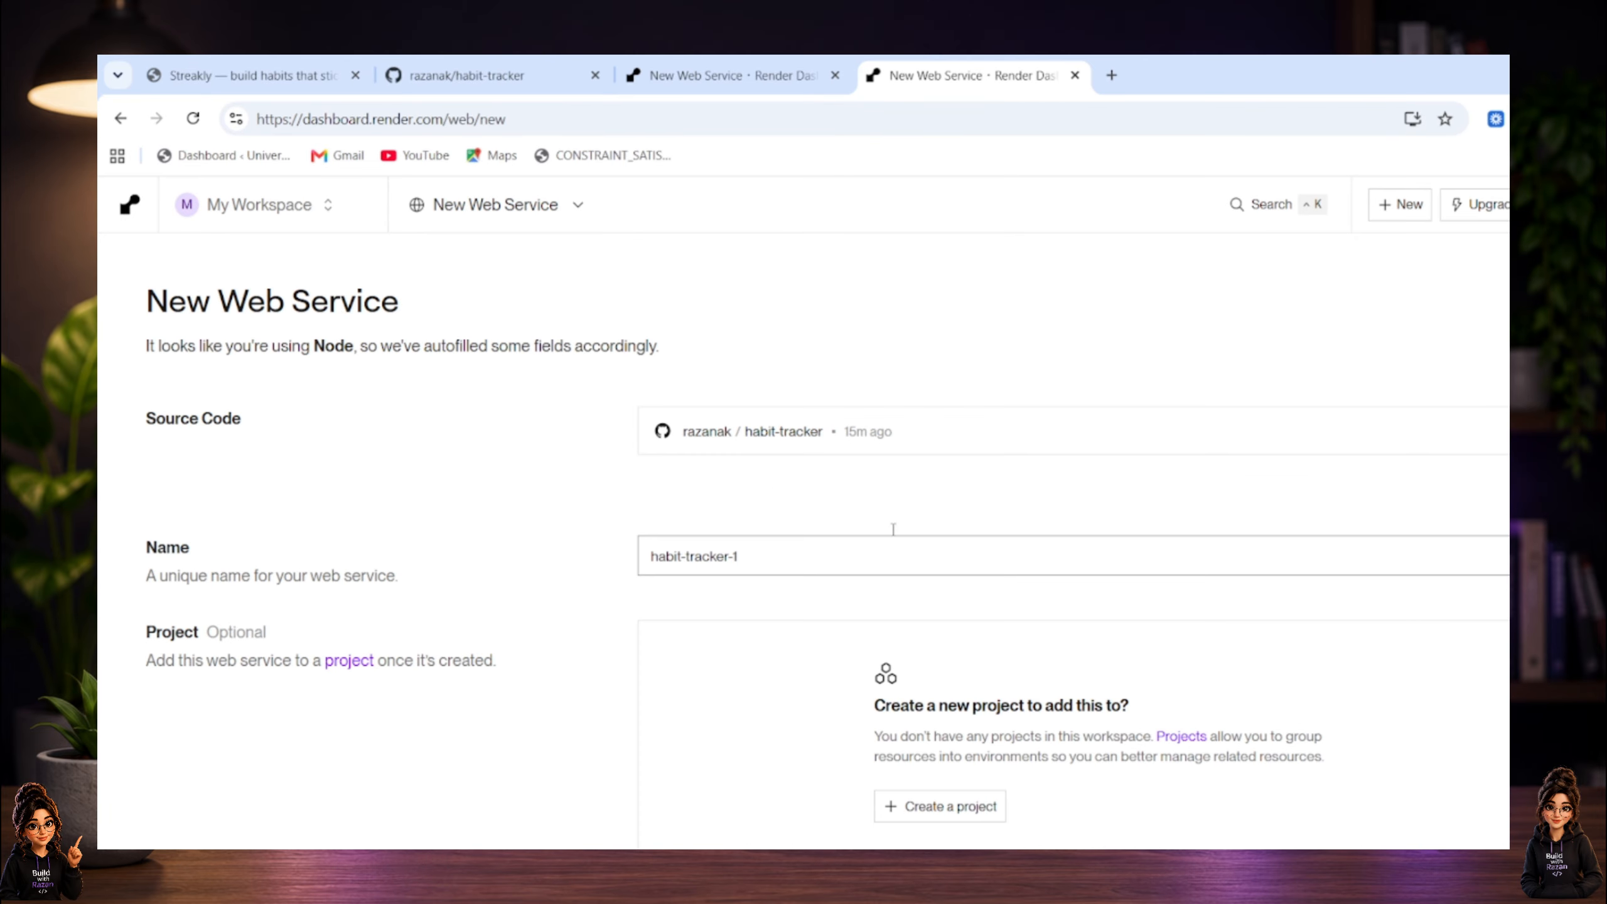
Review the prefilled web service settings, keep npm install as the build command, and set the start command to npm start.
{"action": "left_click", "coordinate": [892, 527]}
{"action": "scroll", "coordinate": [759, 538], "scroll_direction": "down", "scroll_amount": 3}
{"action": "scroll", "coordinate": [791, 514], "scroll_direction": "down", "scroll_amount": 2}
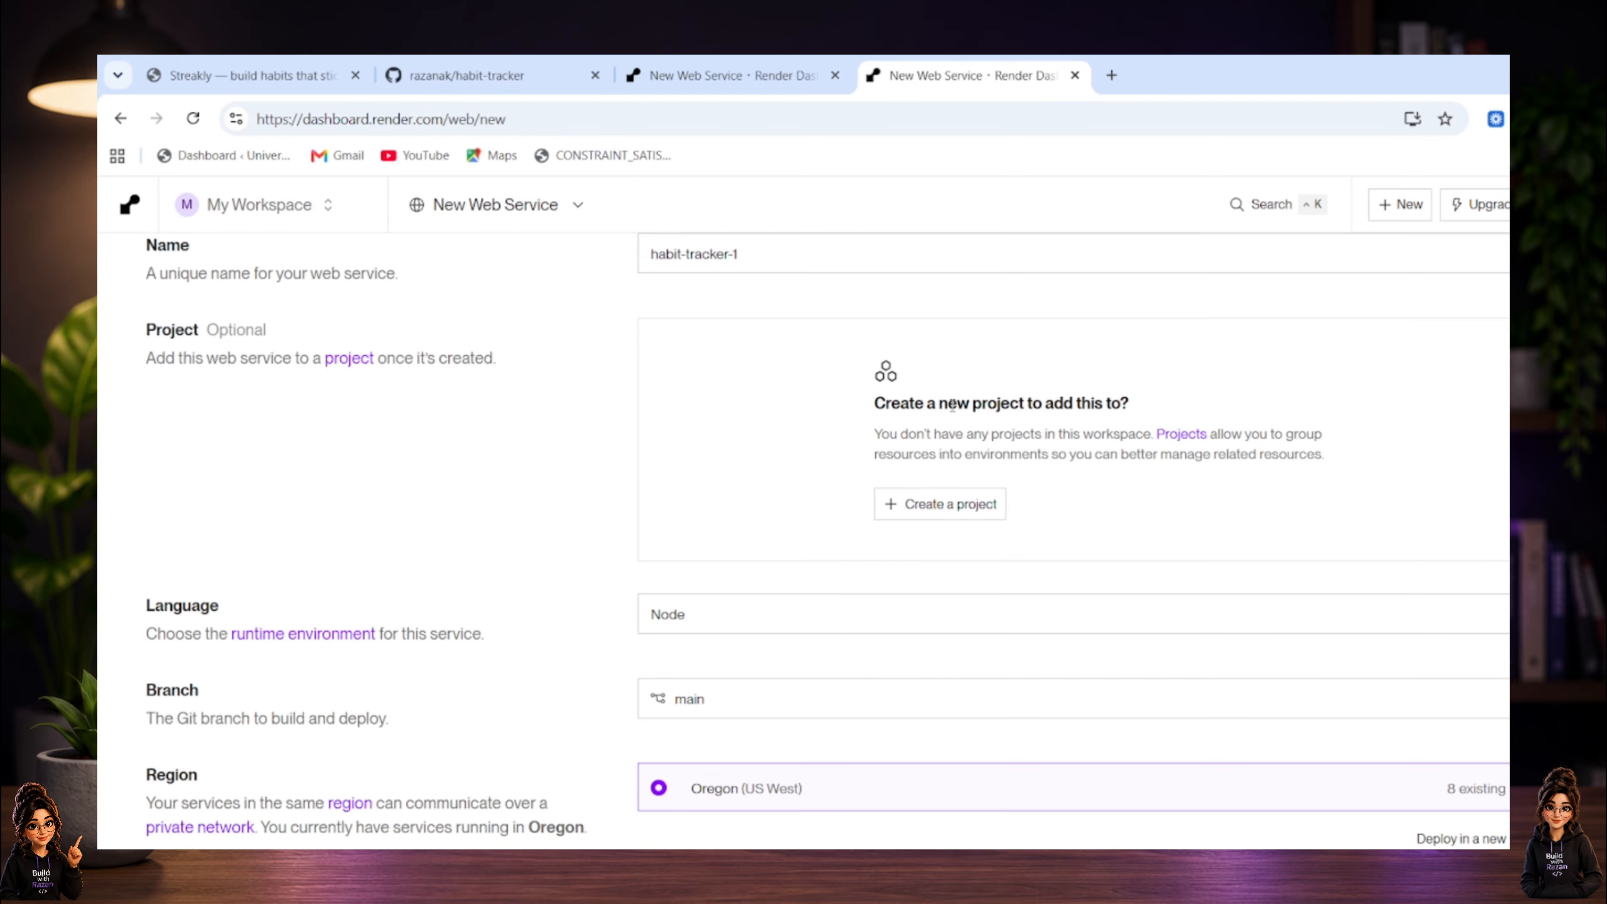
{"action": "scroll", "coordinate": [591, 509], "scroll_direction": "down", "scroll_amount": 3}
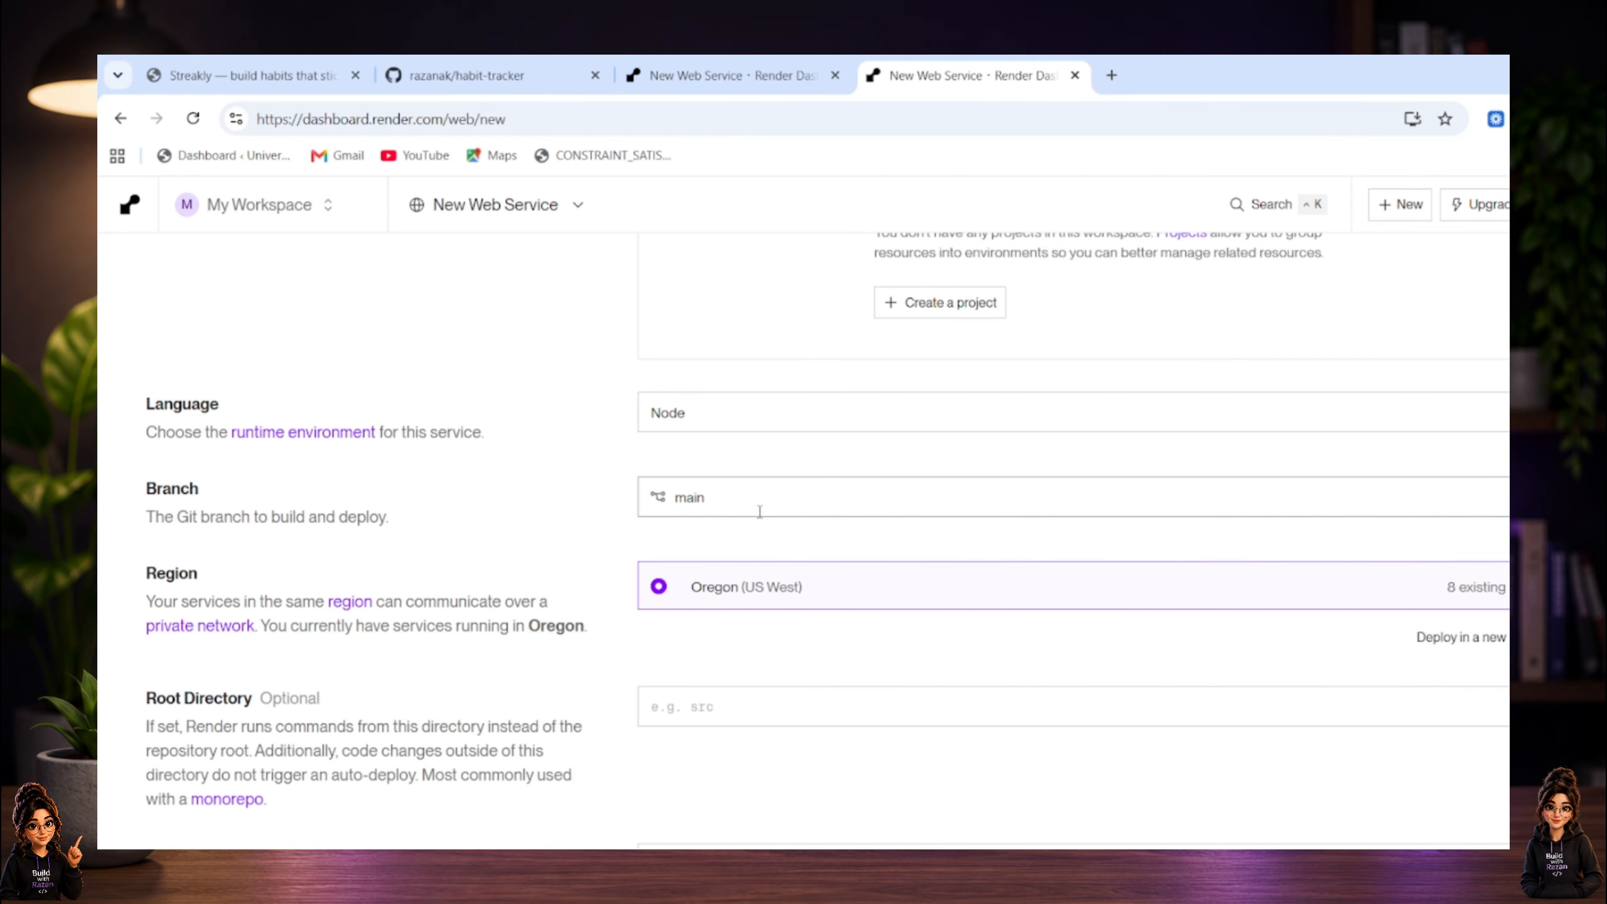
{"action": "scroll", "coordinate": [599, 509], "scroll_direction": "down", "scroll_amount": 2}
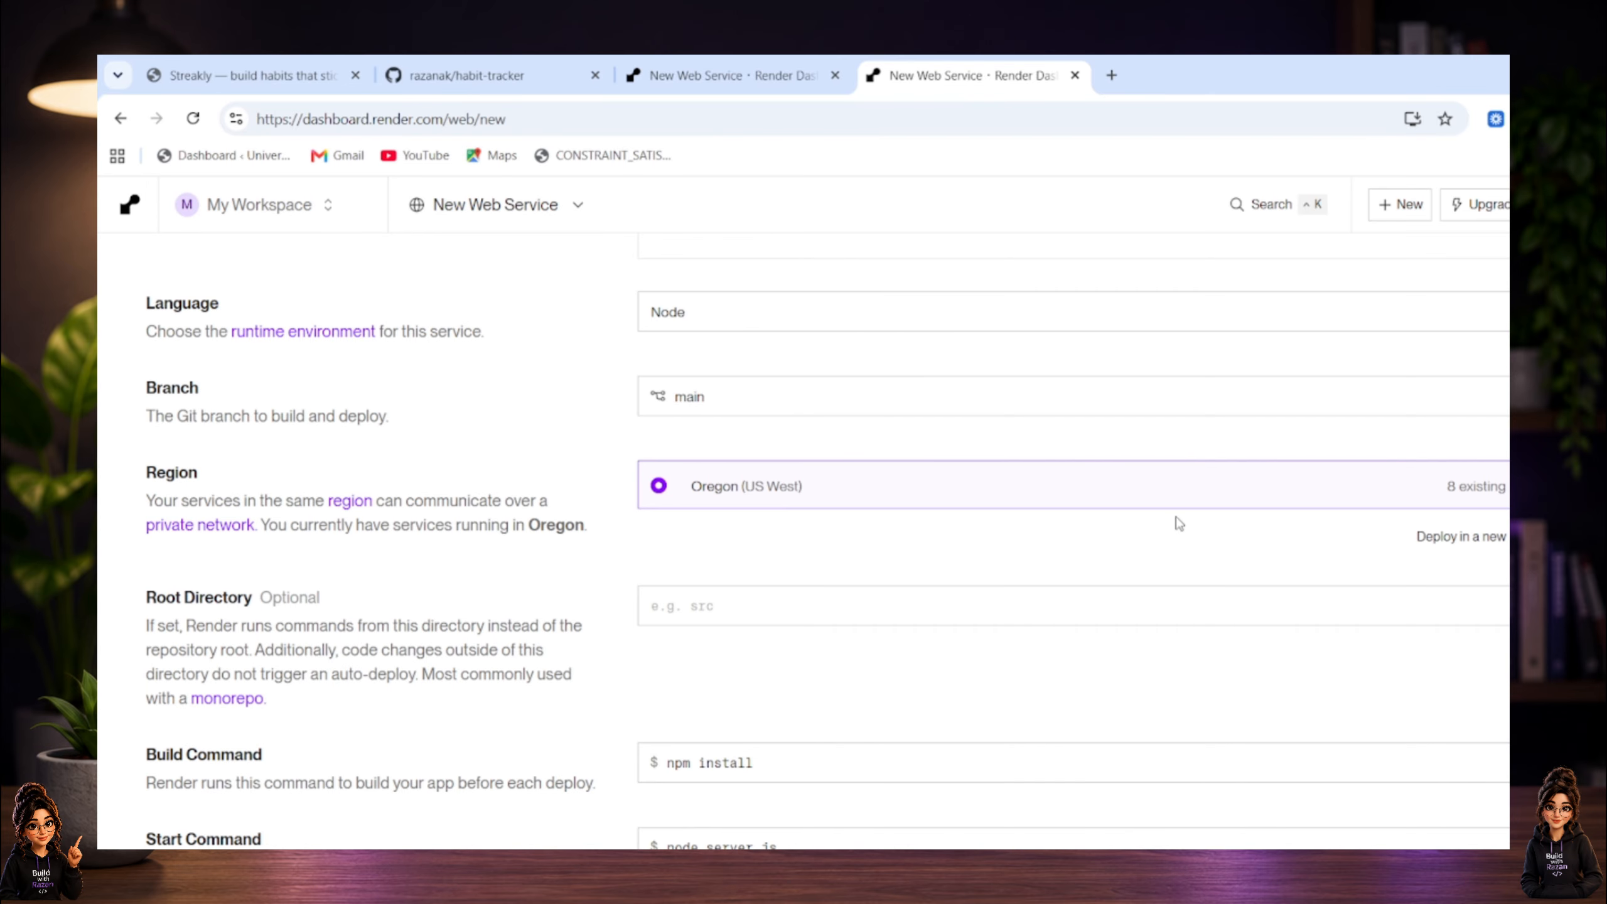
{"action": "scroll", "coordinate": [934, 510], "scroll_direction": "down", "scroll_amount": 2}
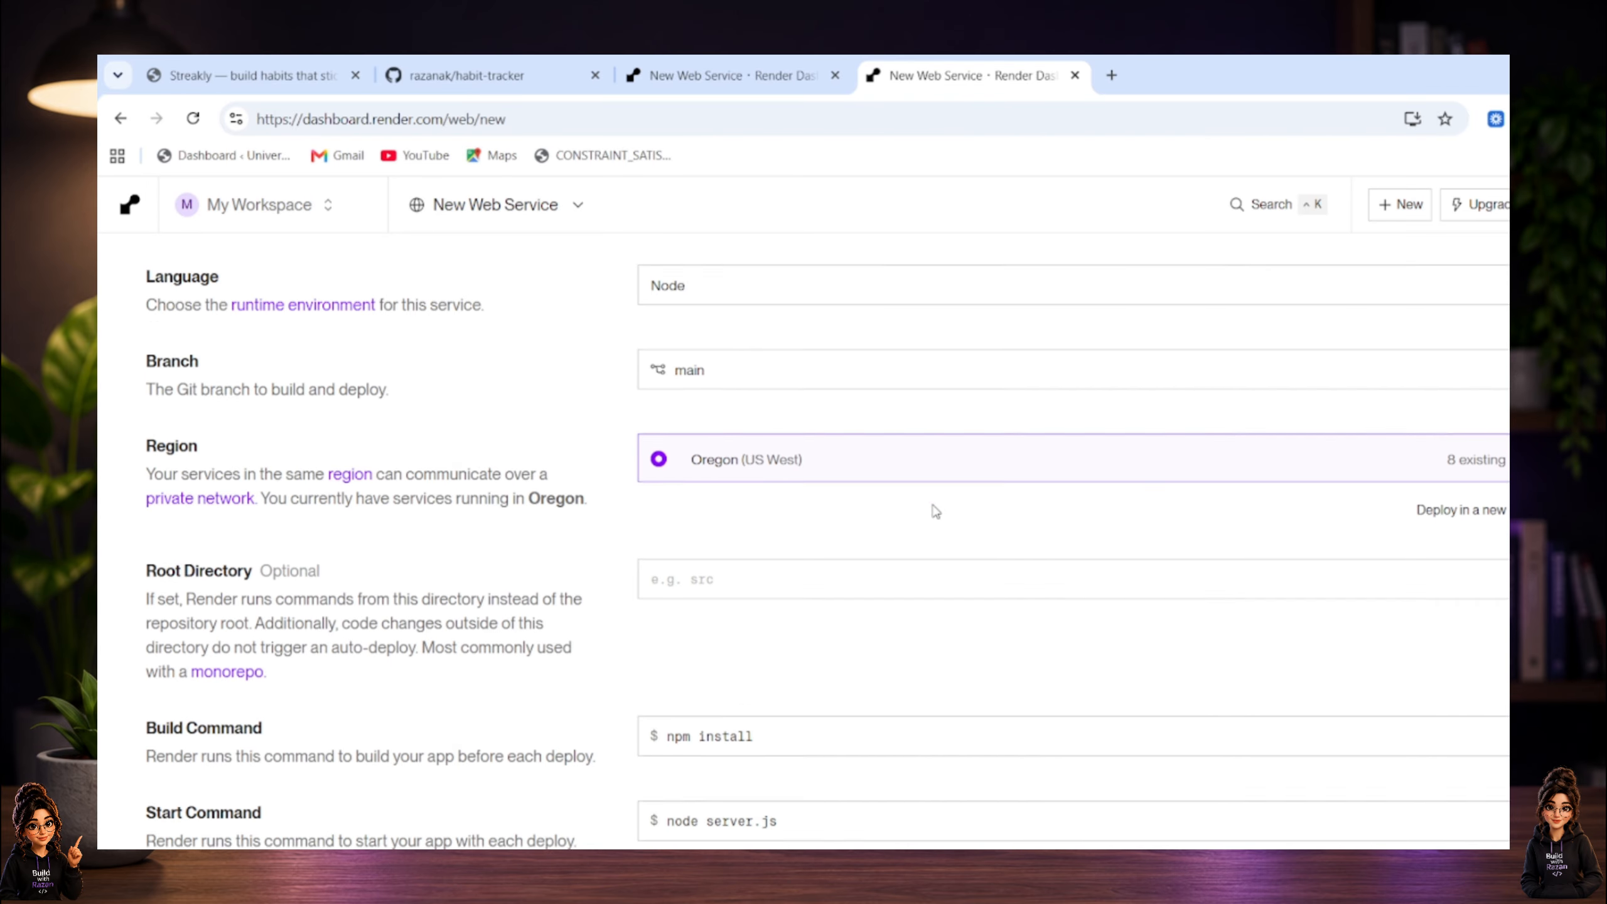
{"action": "scroll", "coordinate": [934, 502], "scroll_direction": "down", "scroll_amount": 5}
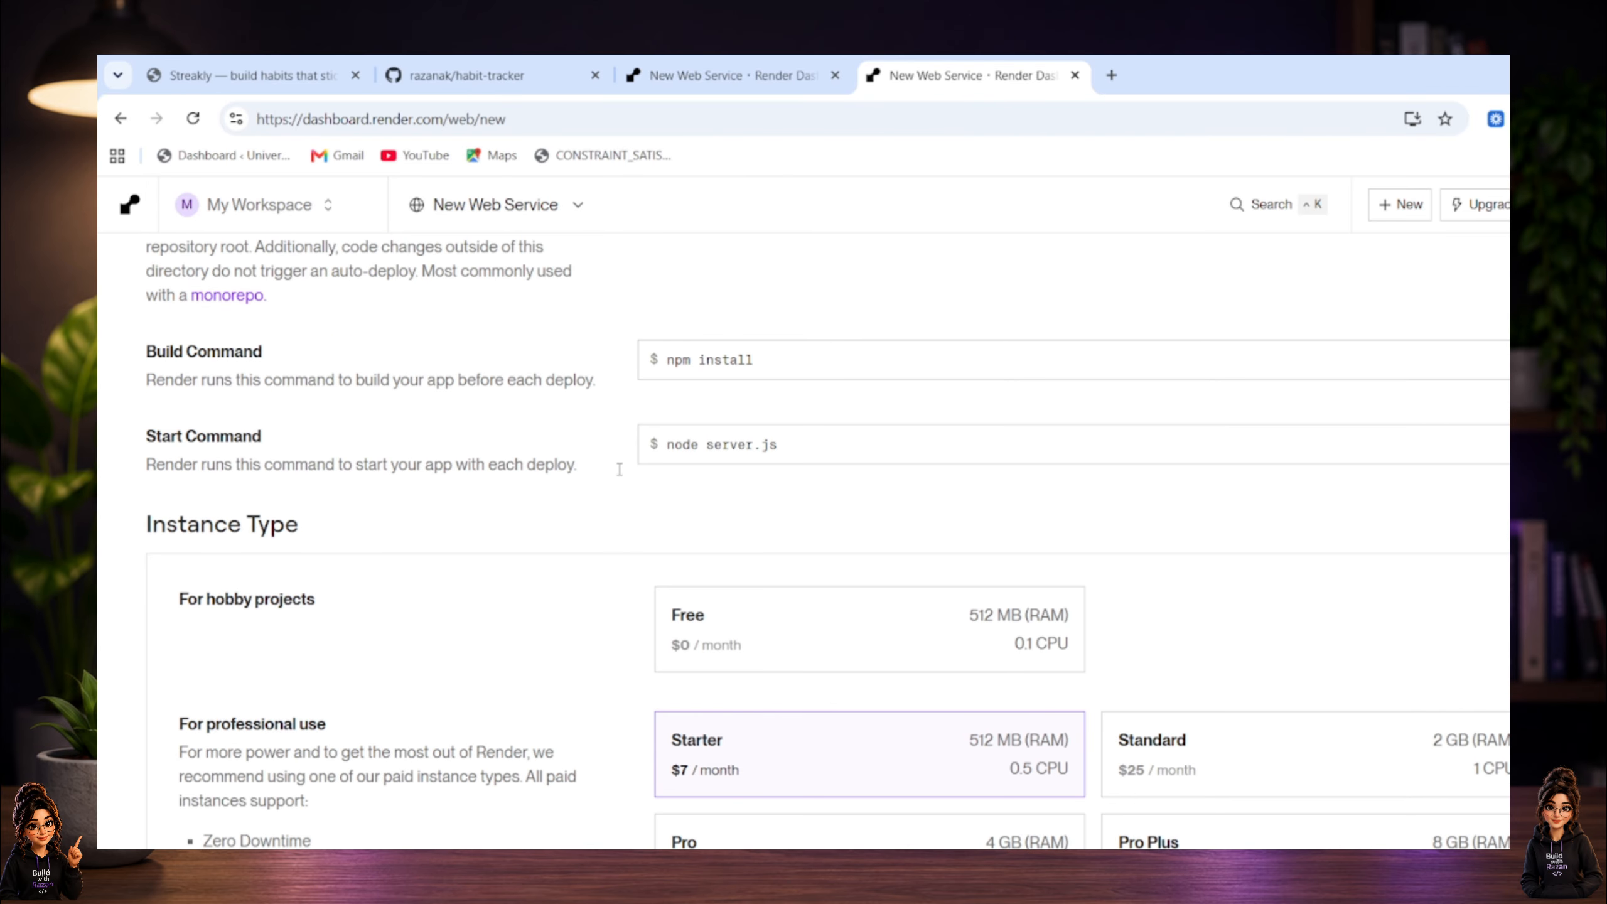
{"action": "scroll", "coordinate": [730, 481], "scroll_direction": "up", "scroll_amount": 2}
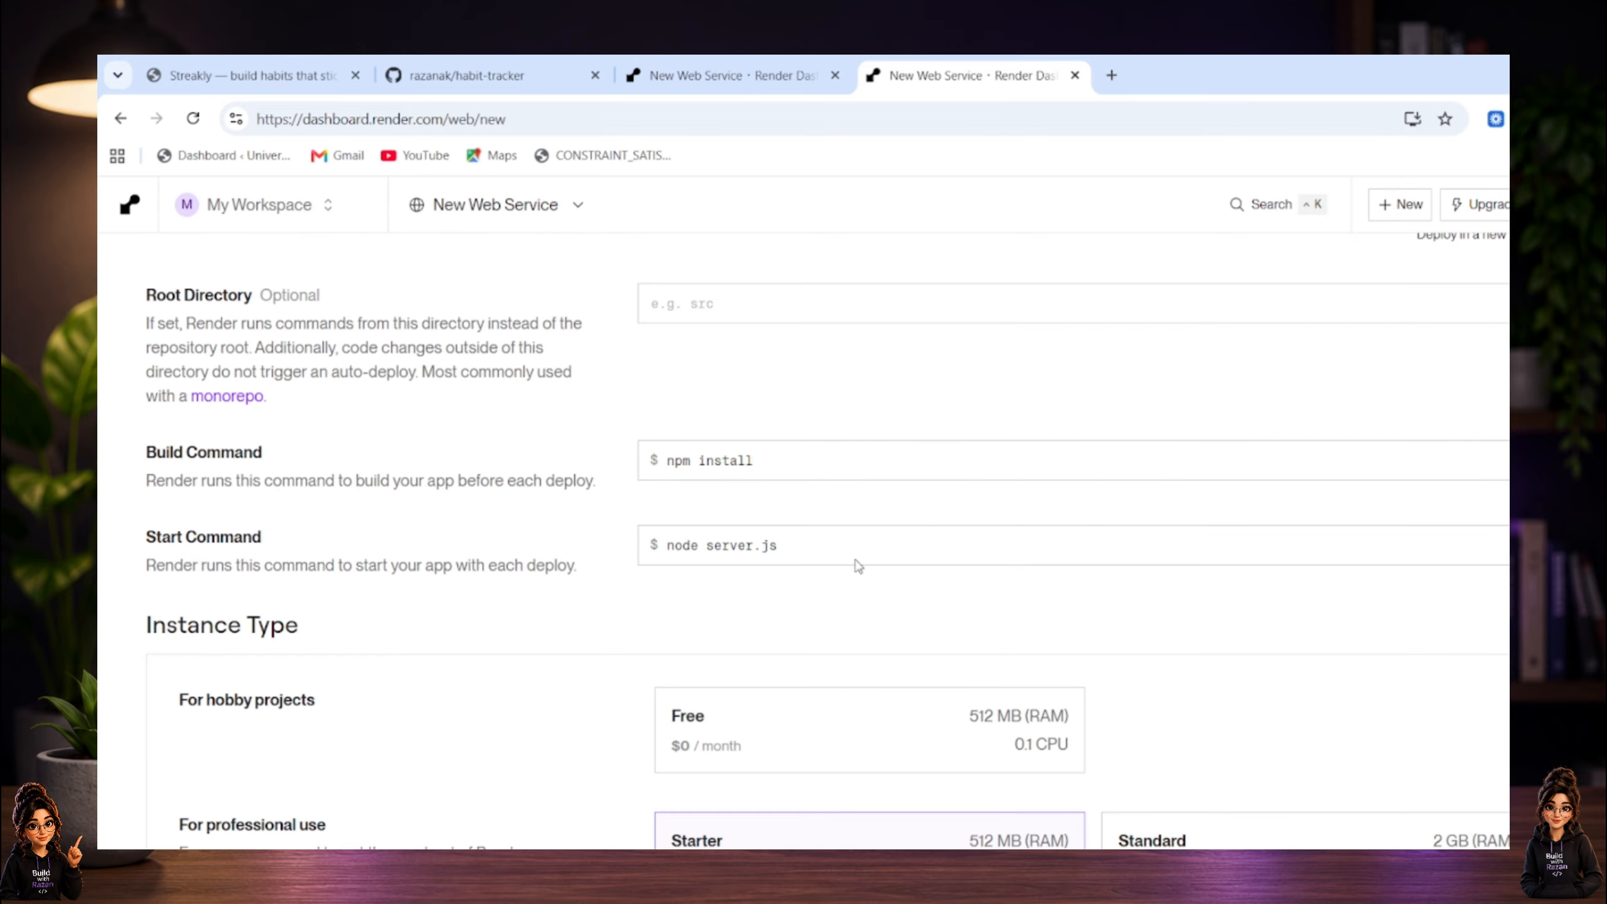
{"action": "left_click", "coordinate": [842, 464]}
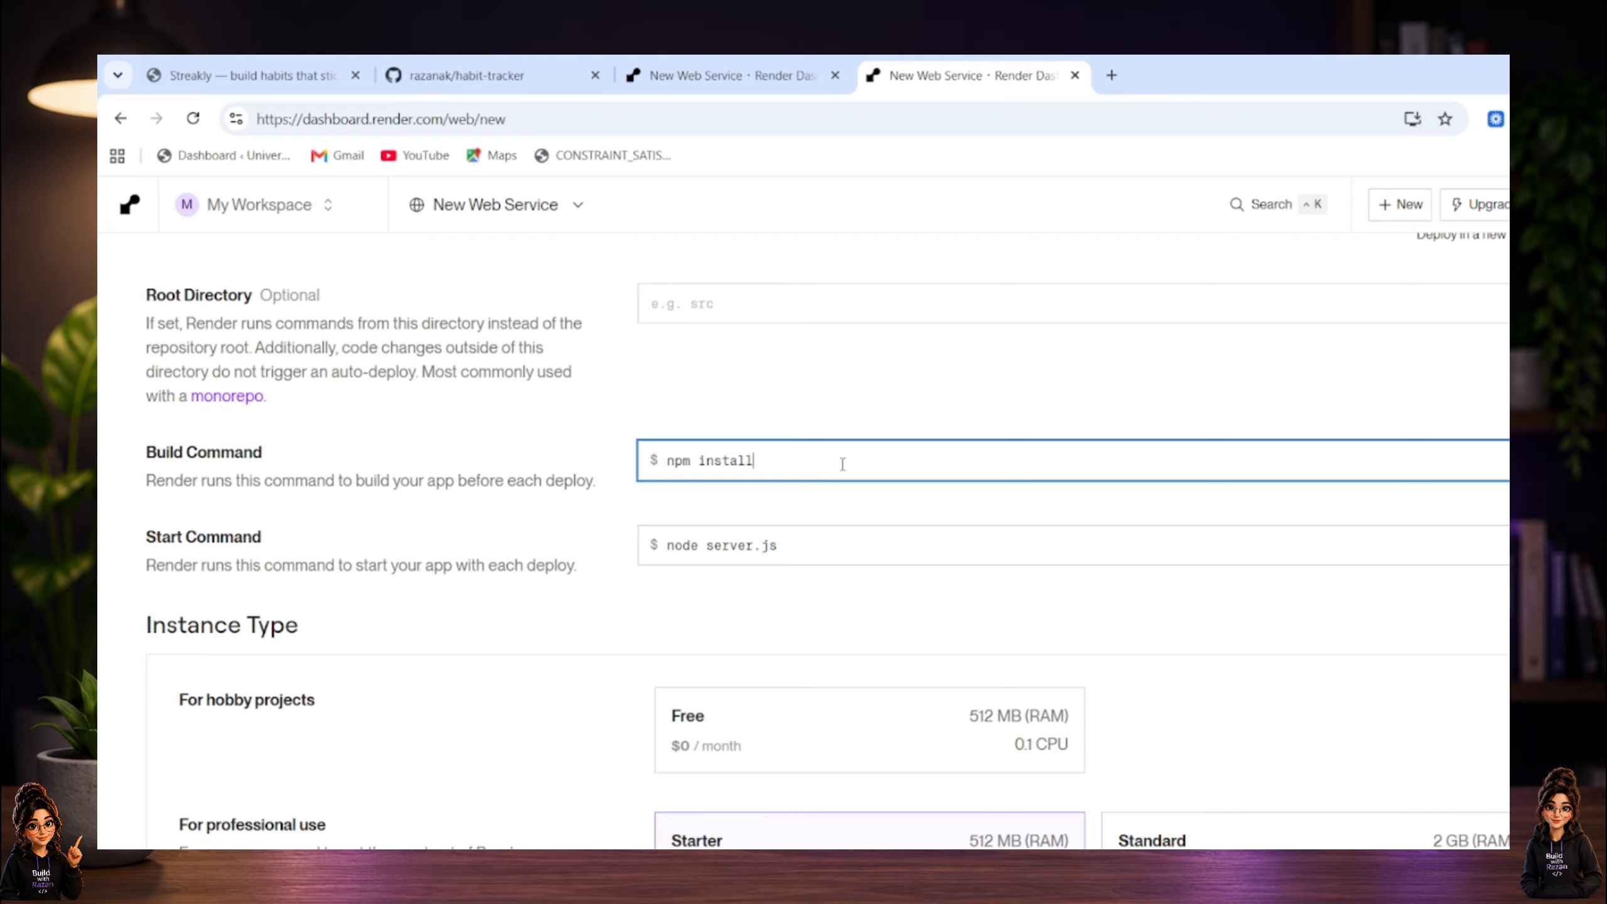
{"action": "left_click_drag", "start_coordinate": [803, 546], "coordinate": [658, 545]}
{"action": "type", "text": "npm start"}
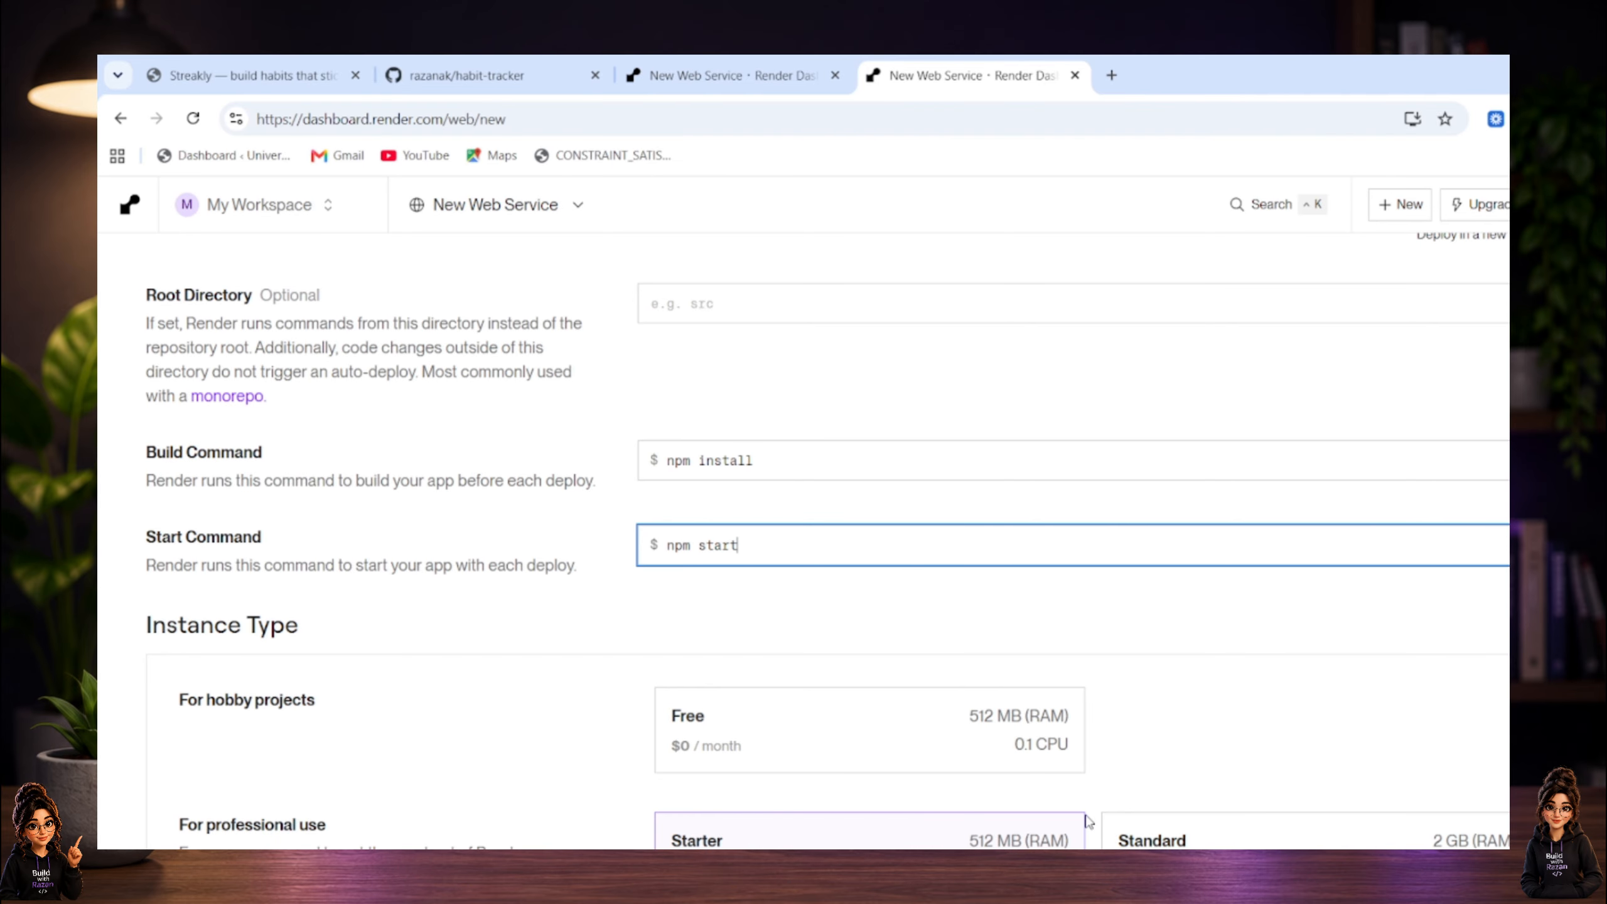
Choose the Free instance type for hobby projects and deploy the web service without environment variables.
{"action": "scroll", "coordinate": [922, 656], "scroll_direction": "down", "scroll_amount": 3}
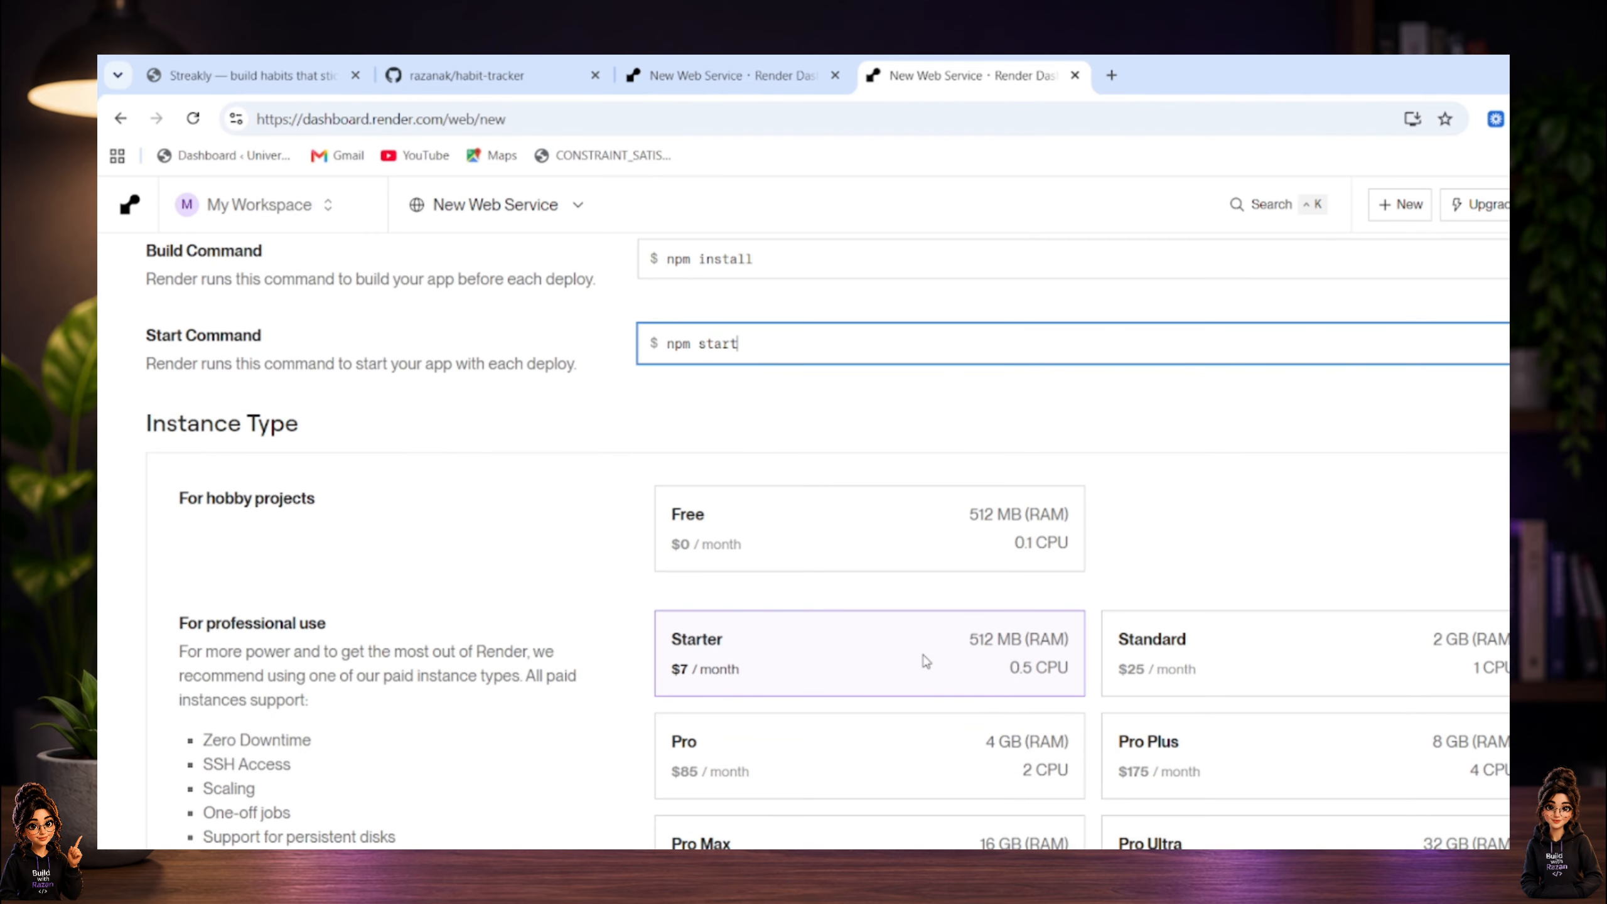
{"action": "left_click", "coordinate": [825, 533]}
{"action": "scroll", "coordinate": [896, 335], "scroll_direction": "down", "scroll_amount": 5}
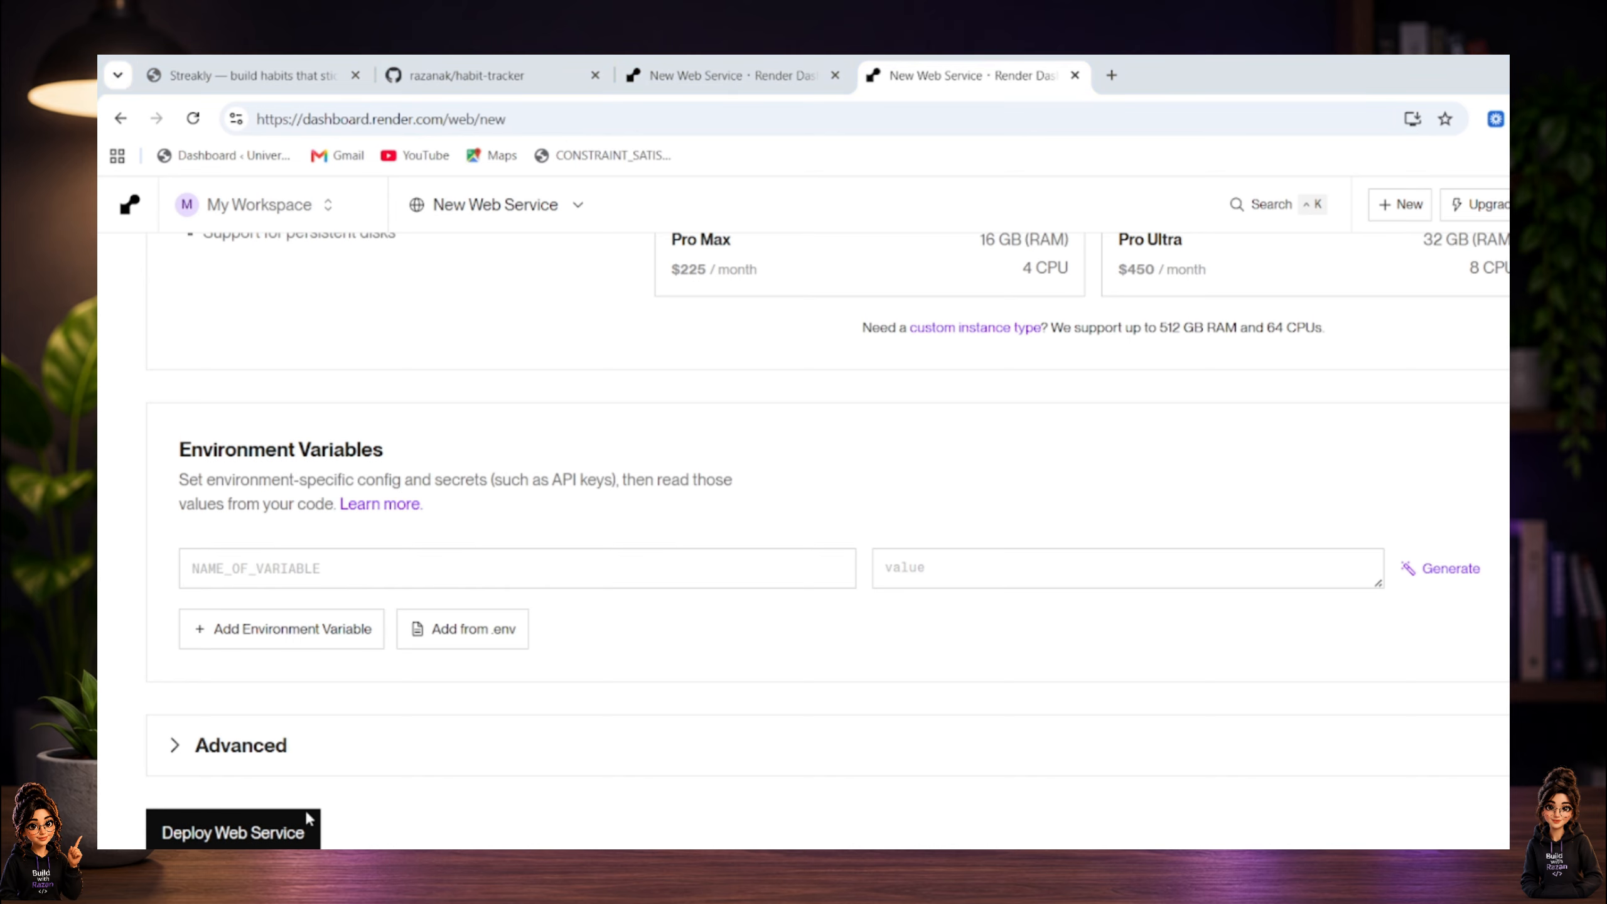
{"action": "scroll", "coordinate": [370, 757], "scroll_direction": "down", "scroll_amount": 1}
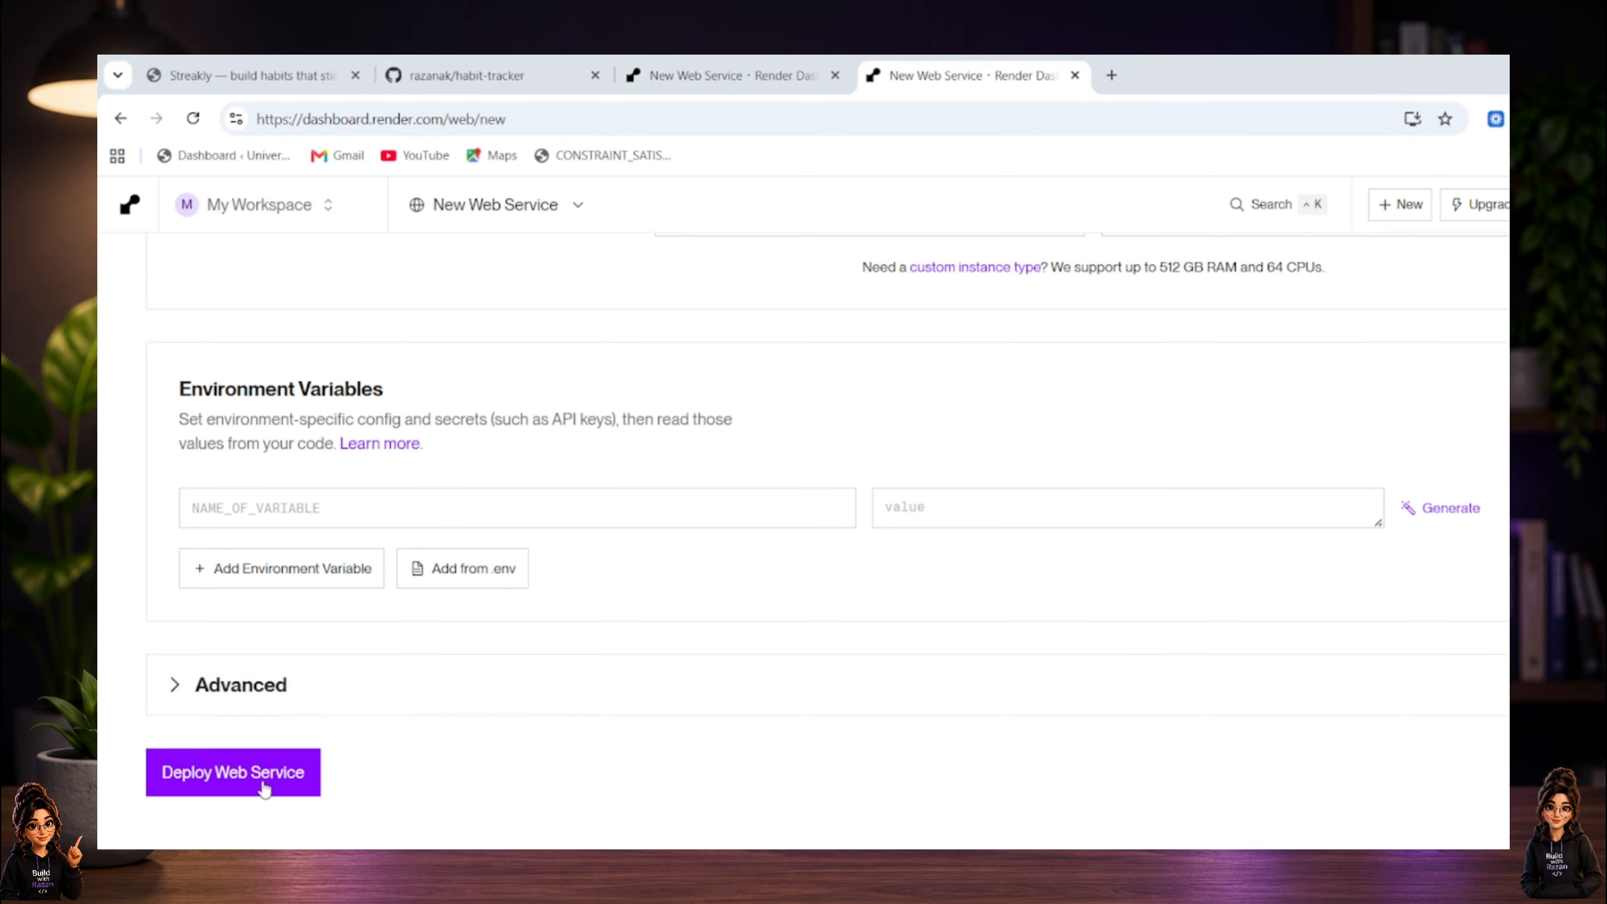
{"action": "left_click", "coordinate": [264, 789]}
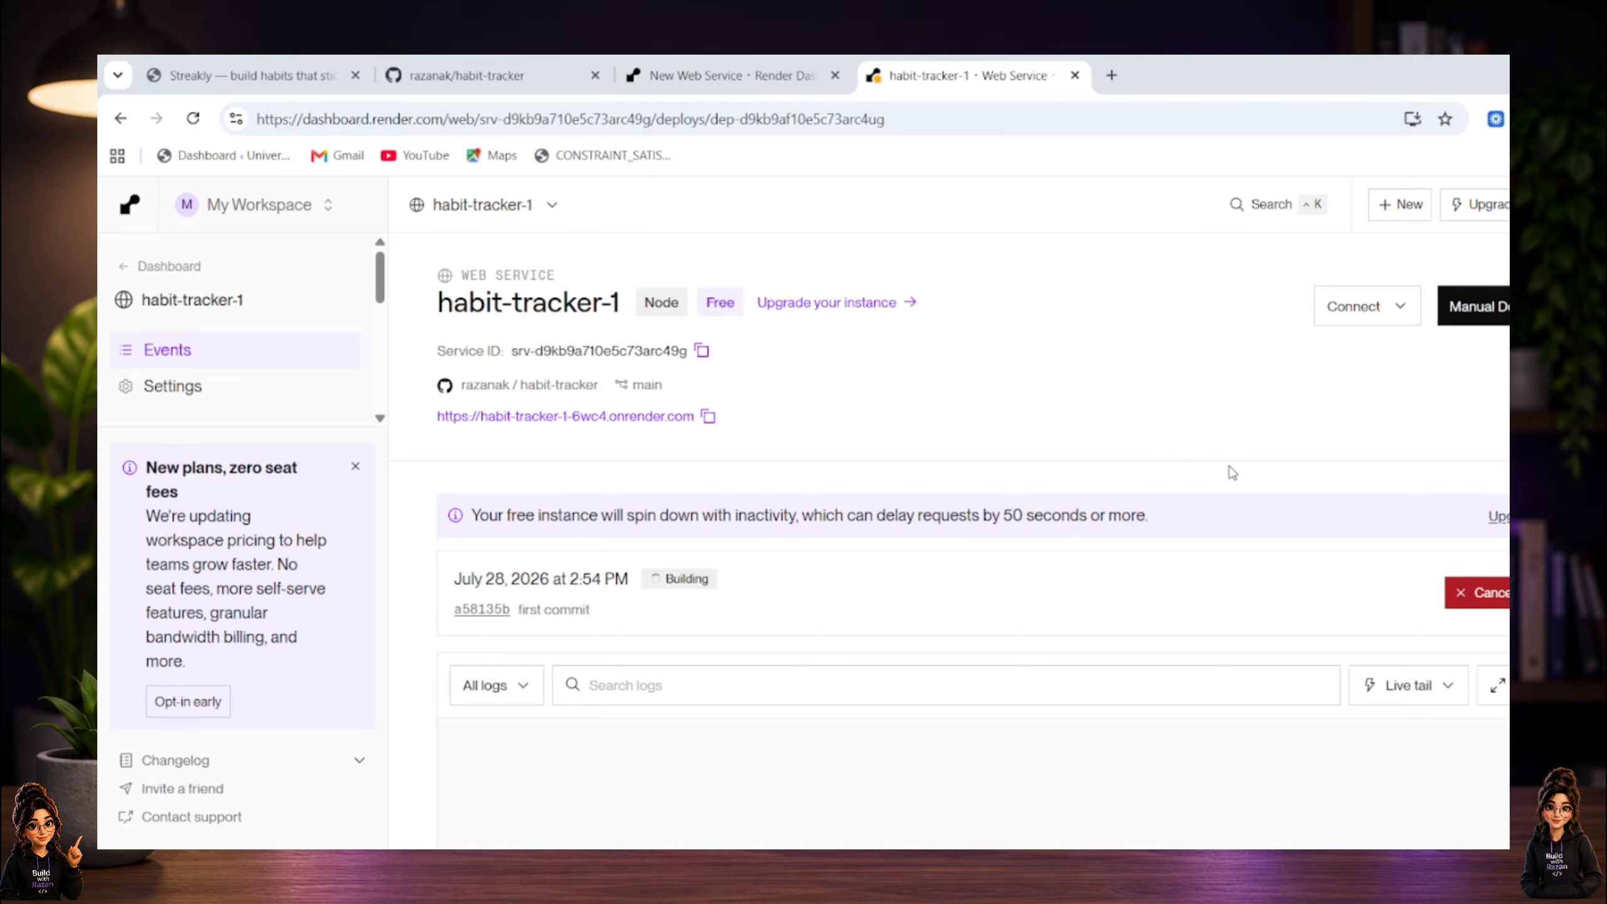
Monitor the build logs and deployment status of the habit-tracker-1 service until the deploy finishes.
{"action": "scroll", "coordinate": [1239, 475], "scroll_direction": "down", "scroll_amount": 2}
{"action": "scroll", "coordinate": [1012, 538], "scroll_direction": "down", "scroll_amount": 2}
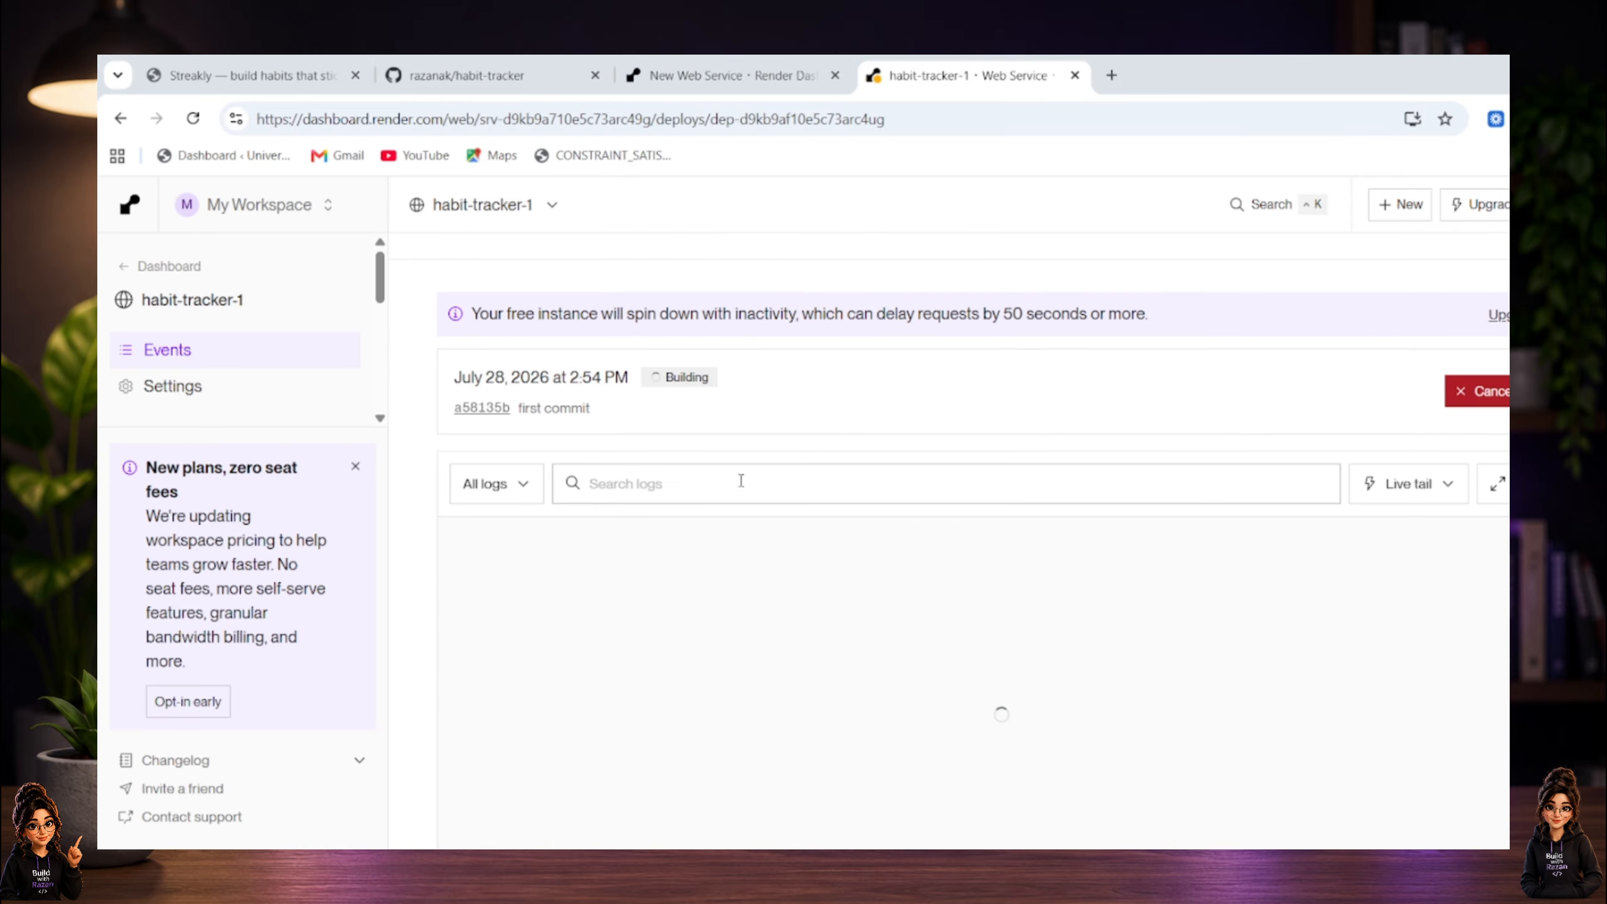
{"action": "scroll", "coordinate": [758, 538], "scroll_direction": "down", "scroll_amount": 2}
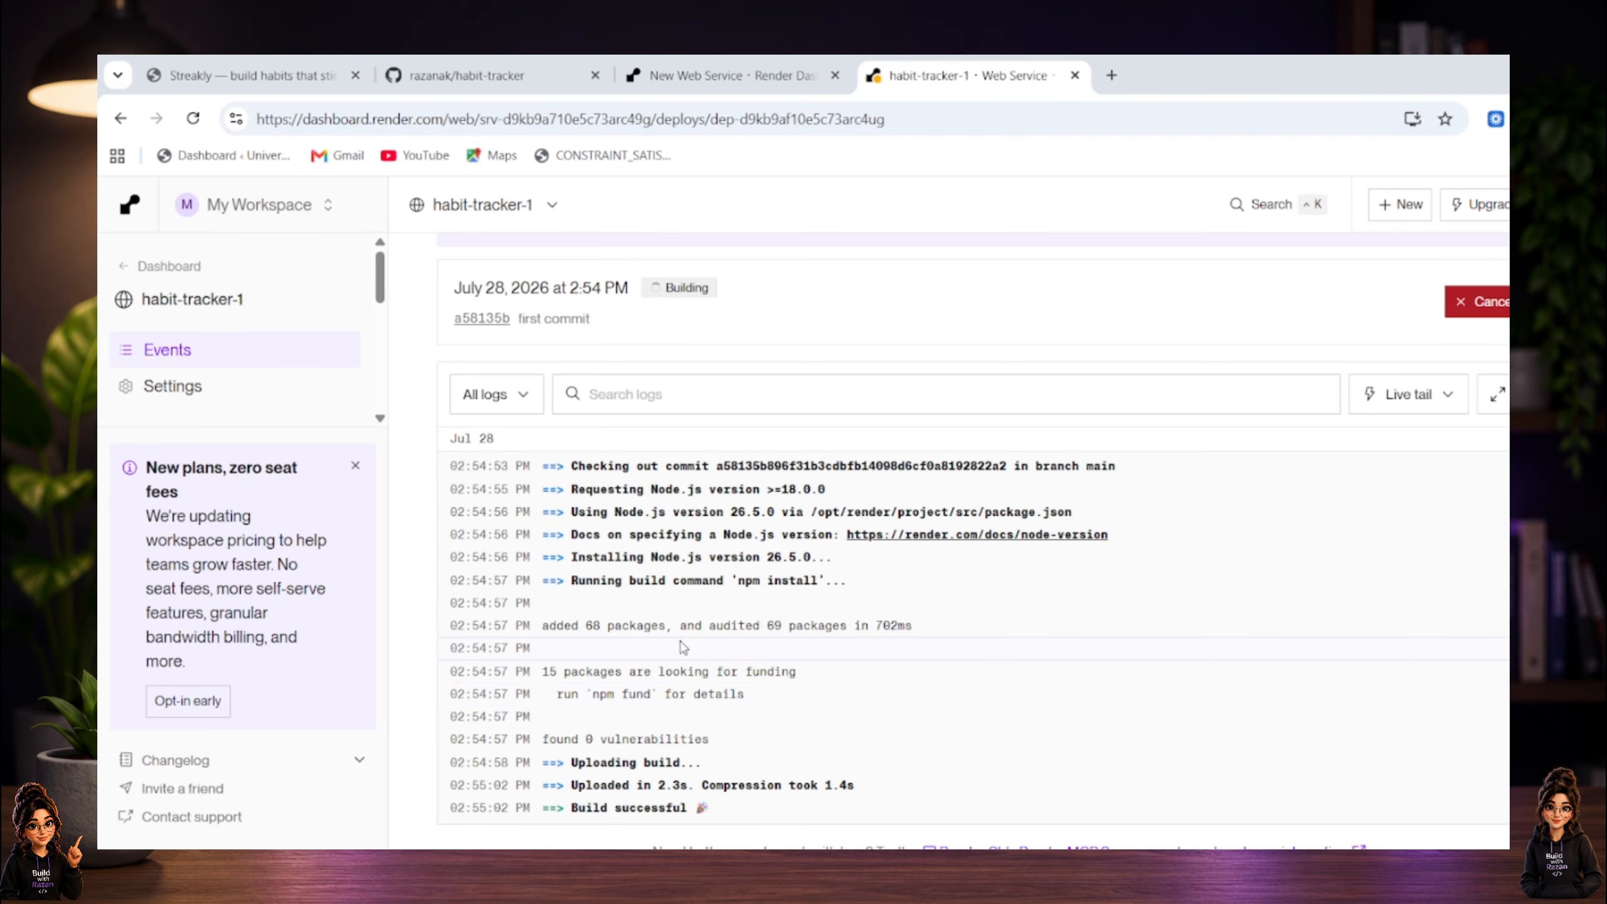
{"action": "scroll", "coordinate": [832, 751], "scroll_direction": "up", "scroll_amount": 1}
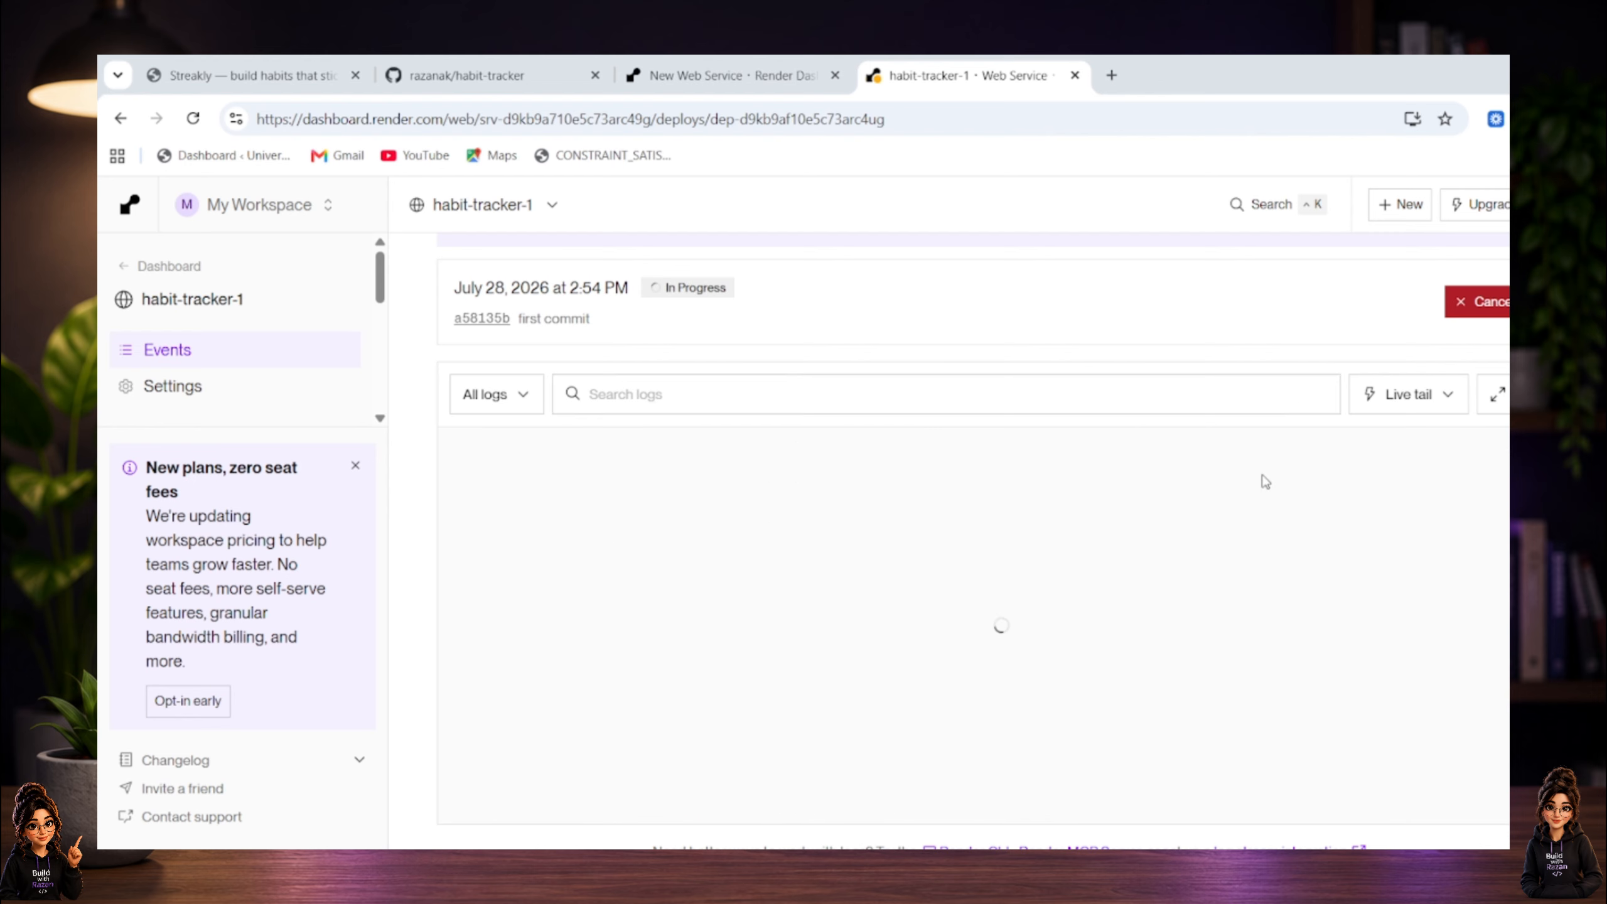
{"action": "scroll", "coordinate": [1202, 411], "scroll_direction": "up", "scroll_amount": 5}
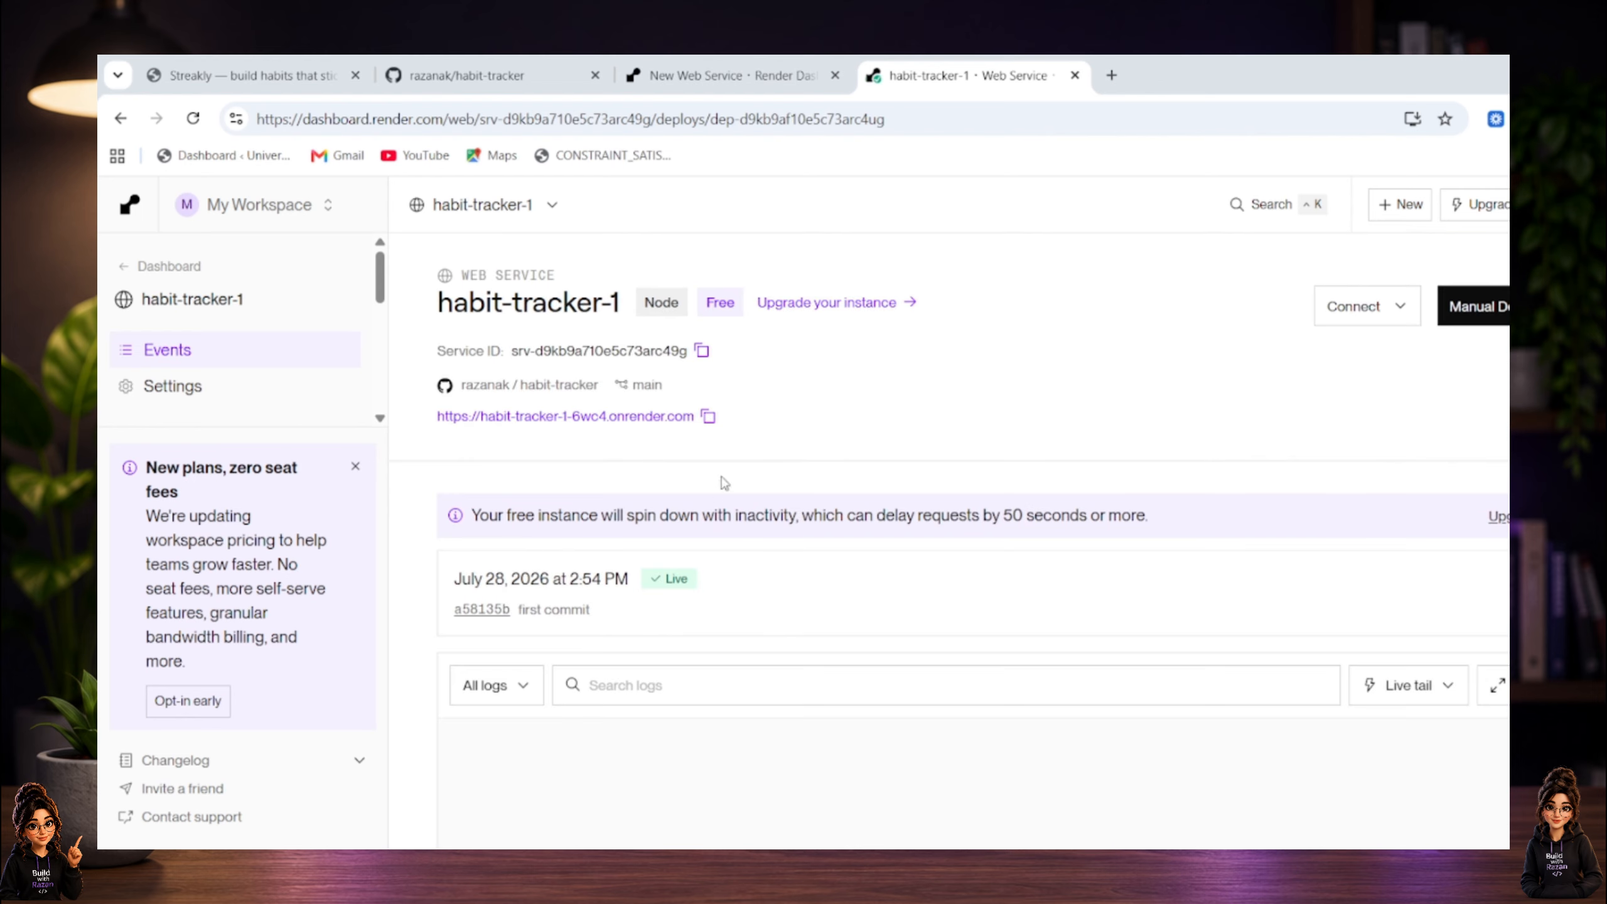
Copy the habit-tracker-1 service's onrender.com URL and open the deployed site in a new browser tab.
{"action": "left_click", "coordinate": [708, 416]}
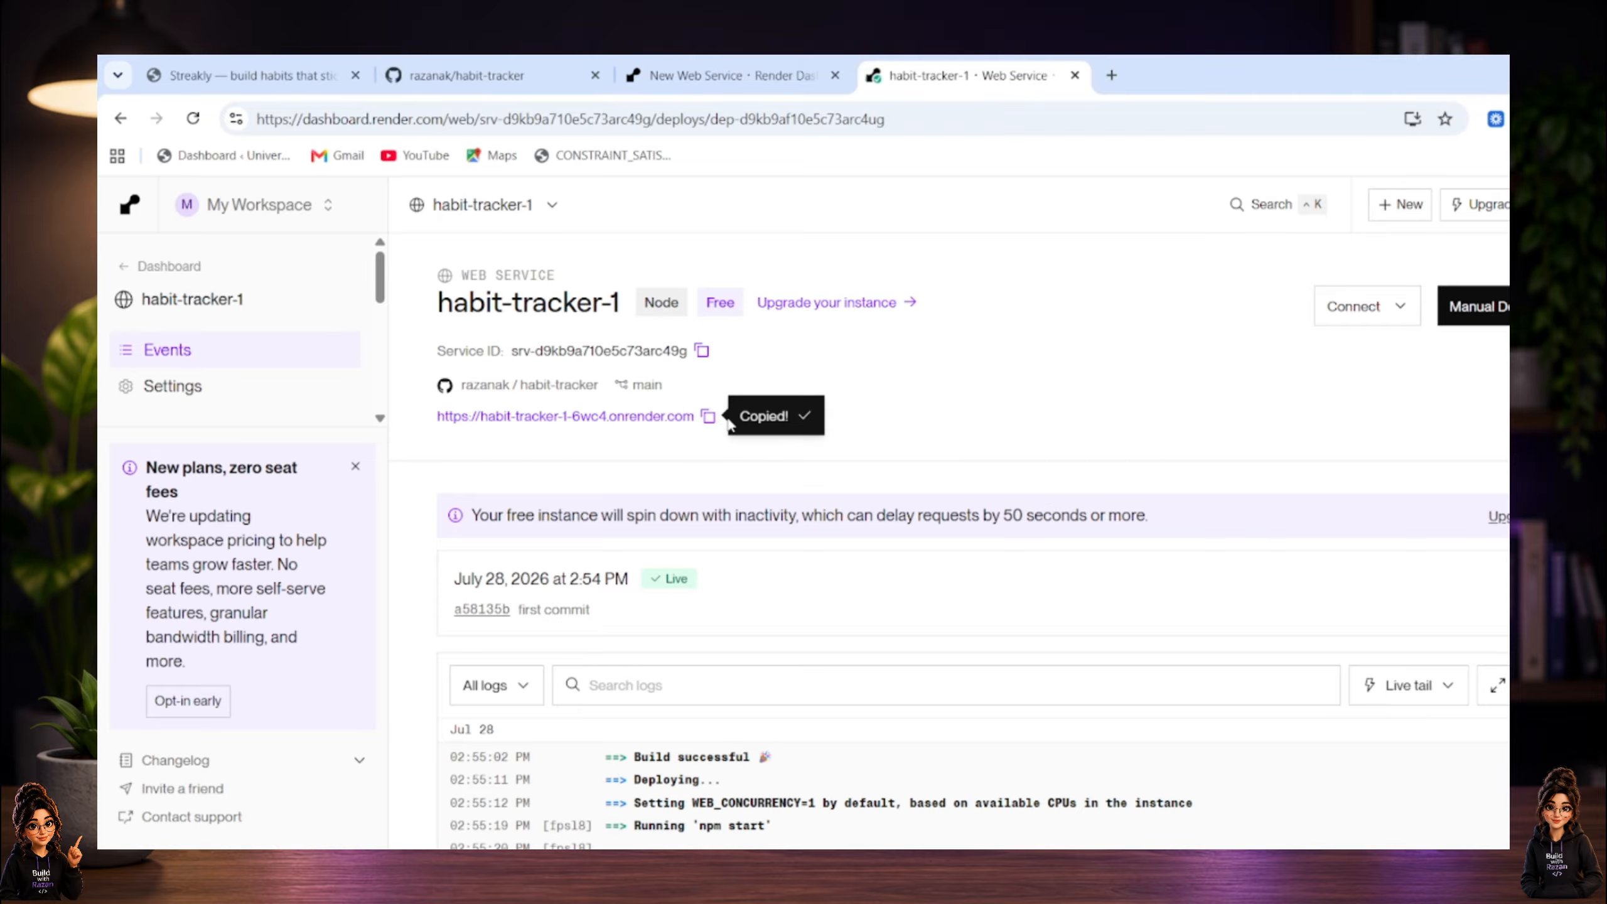
{"action": "scroll", "coordinate": [1006, 443], "scroll_direction": "down", "scroll_amount": 5}
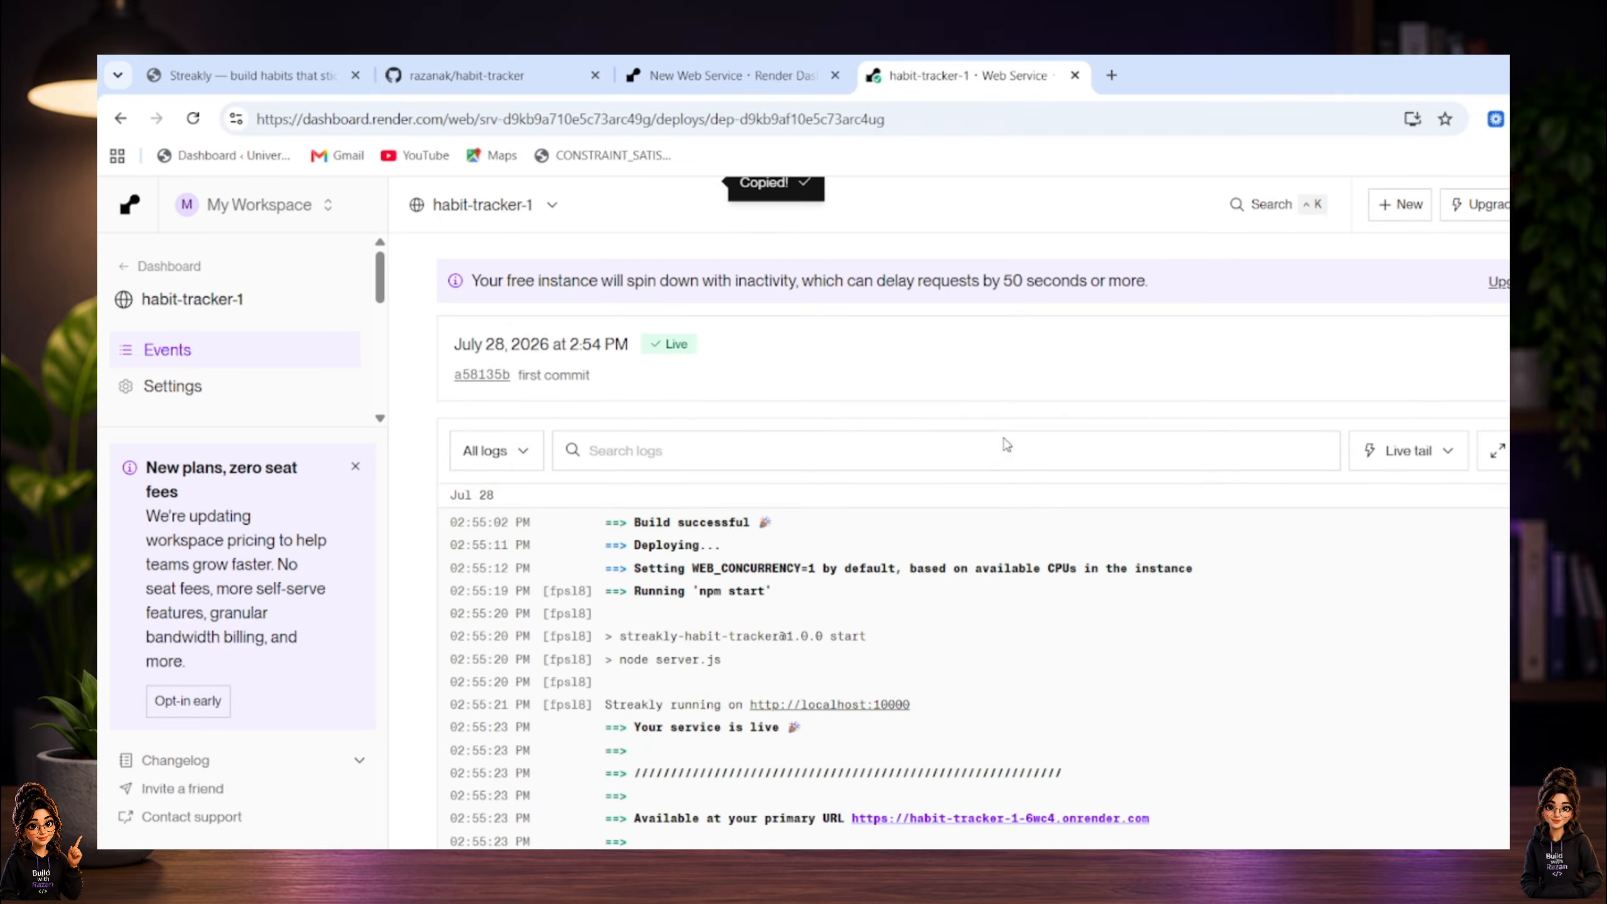
{"action": "scroll", "coordinate": [1006, 444], "scroll_direction": "up", "scroll_amount": 5}
{"action": "left_click", "coordinate": [1111, 75]}
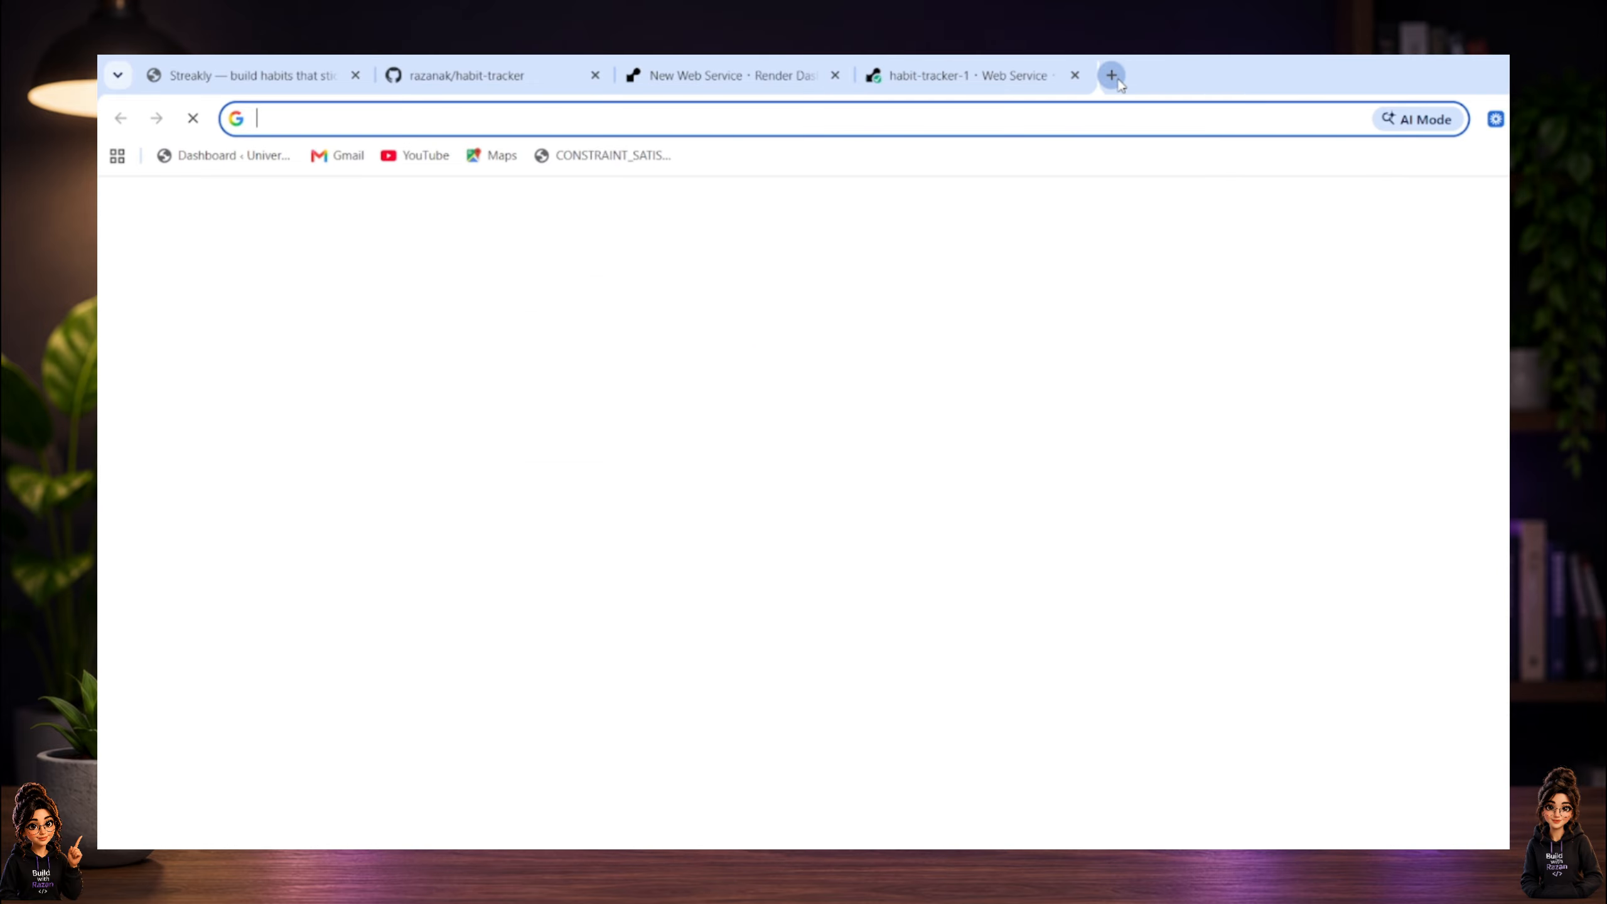
{"action": "key", "text": "ctrl+v"}
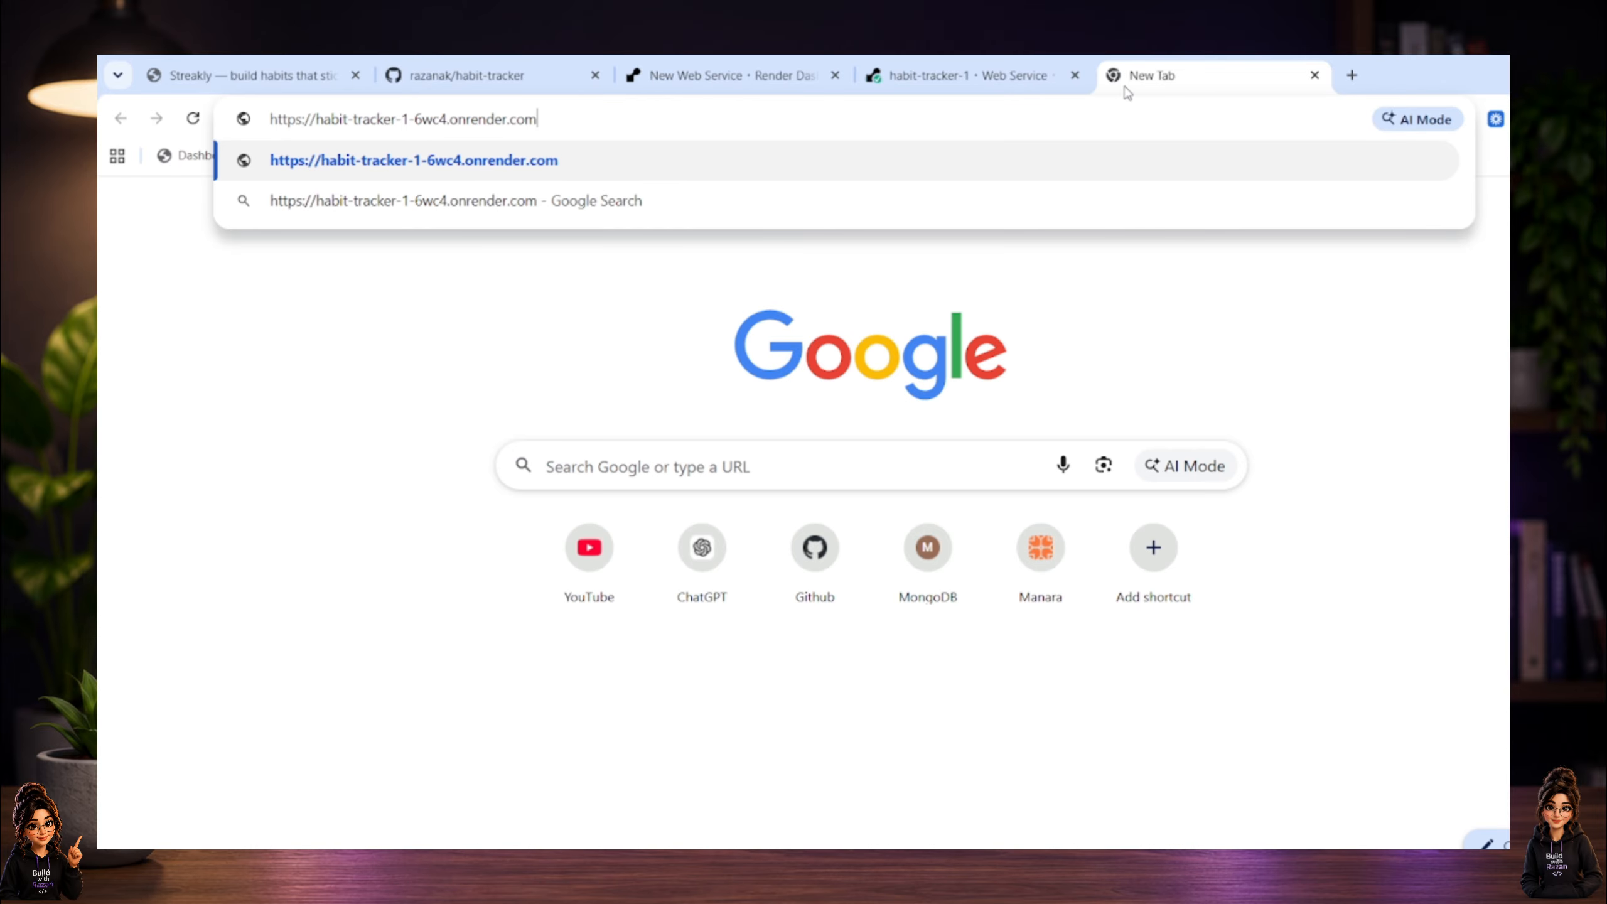
{"action": "key", "text": "Return"}
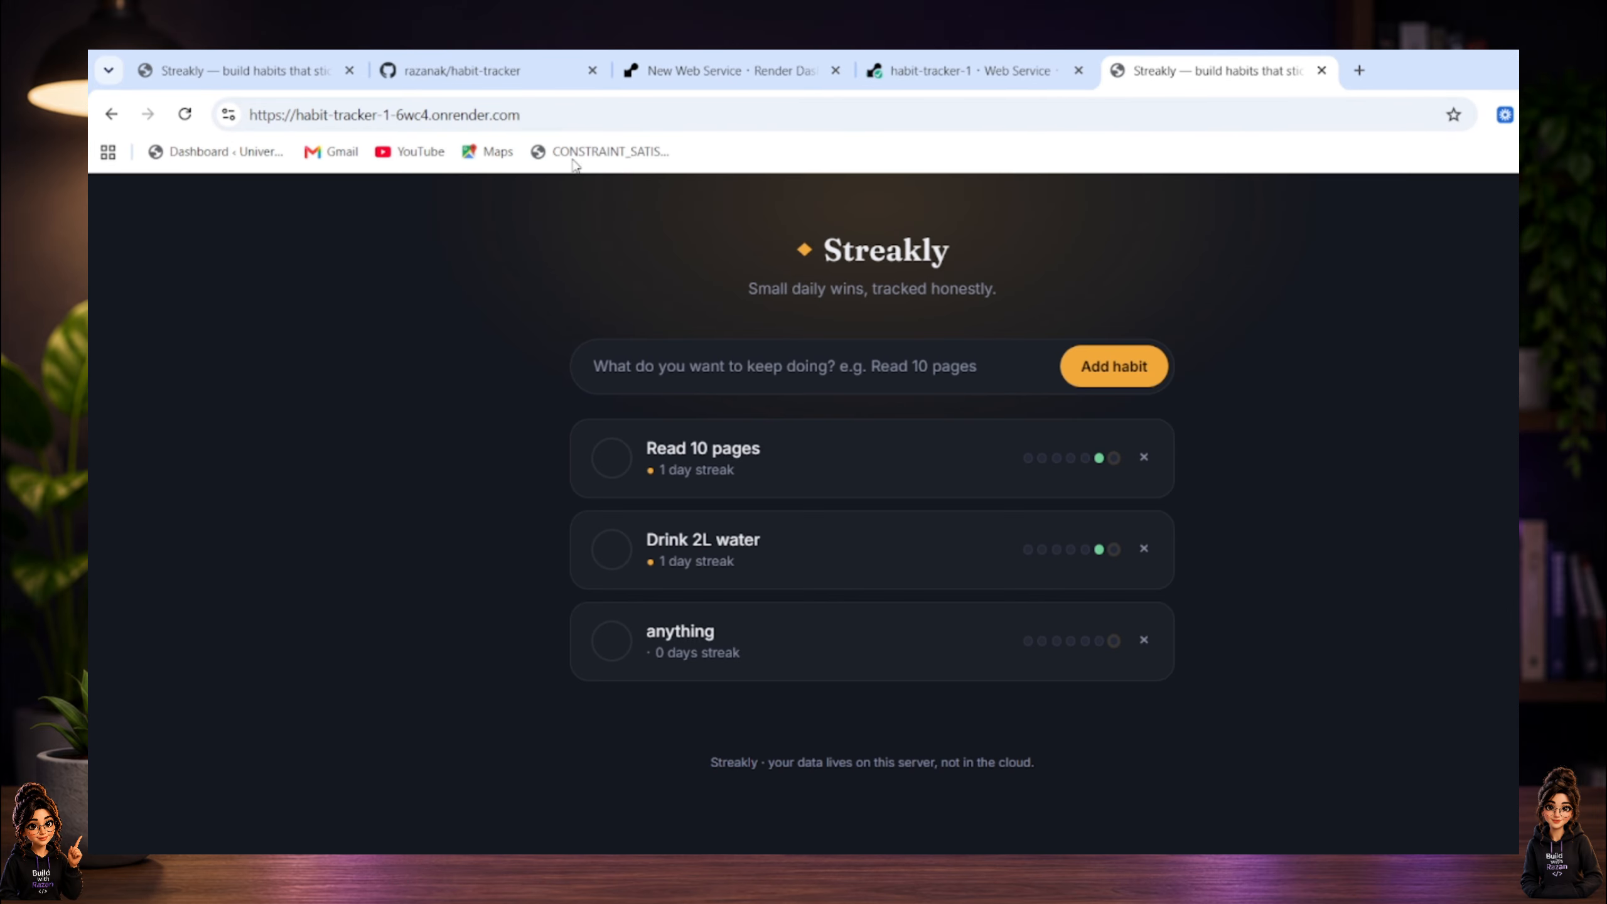
{"action": "left_click", "coordinate": [571, 112]}
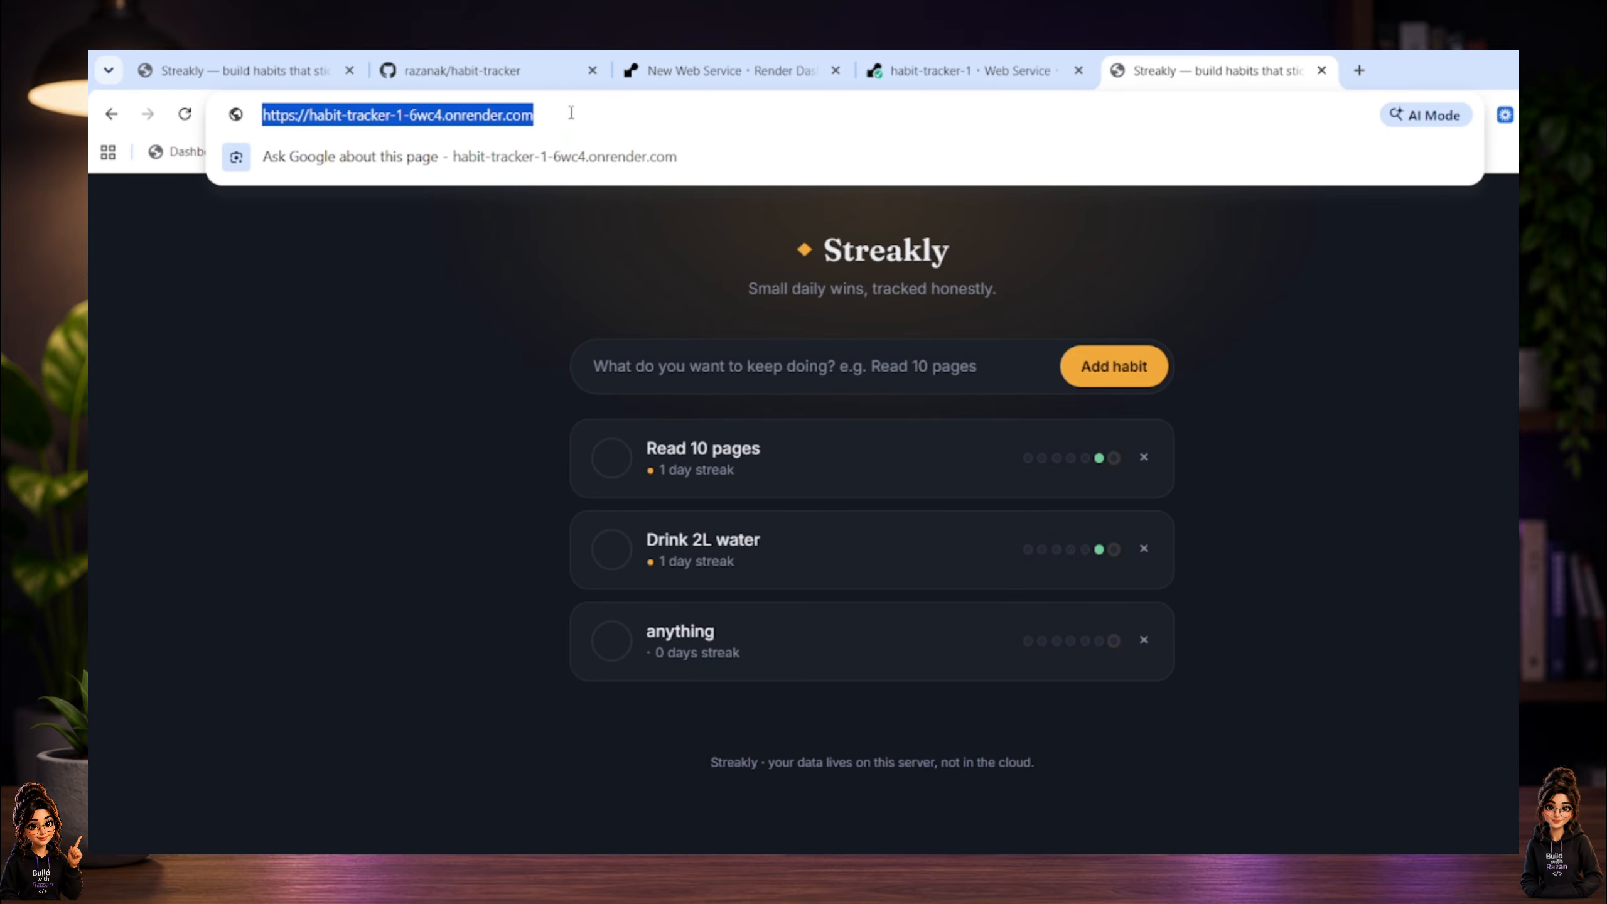
{"action": "left_click", "coordinate": [680, 260]}
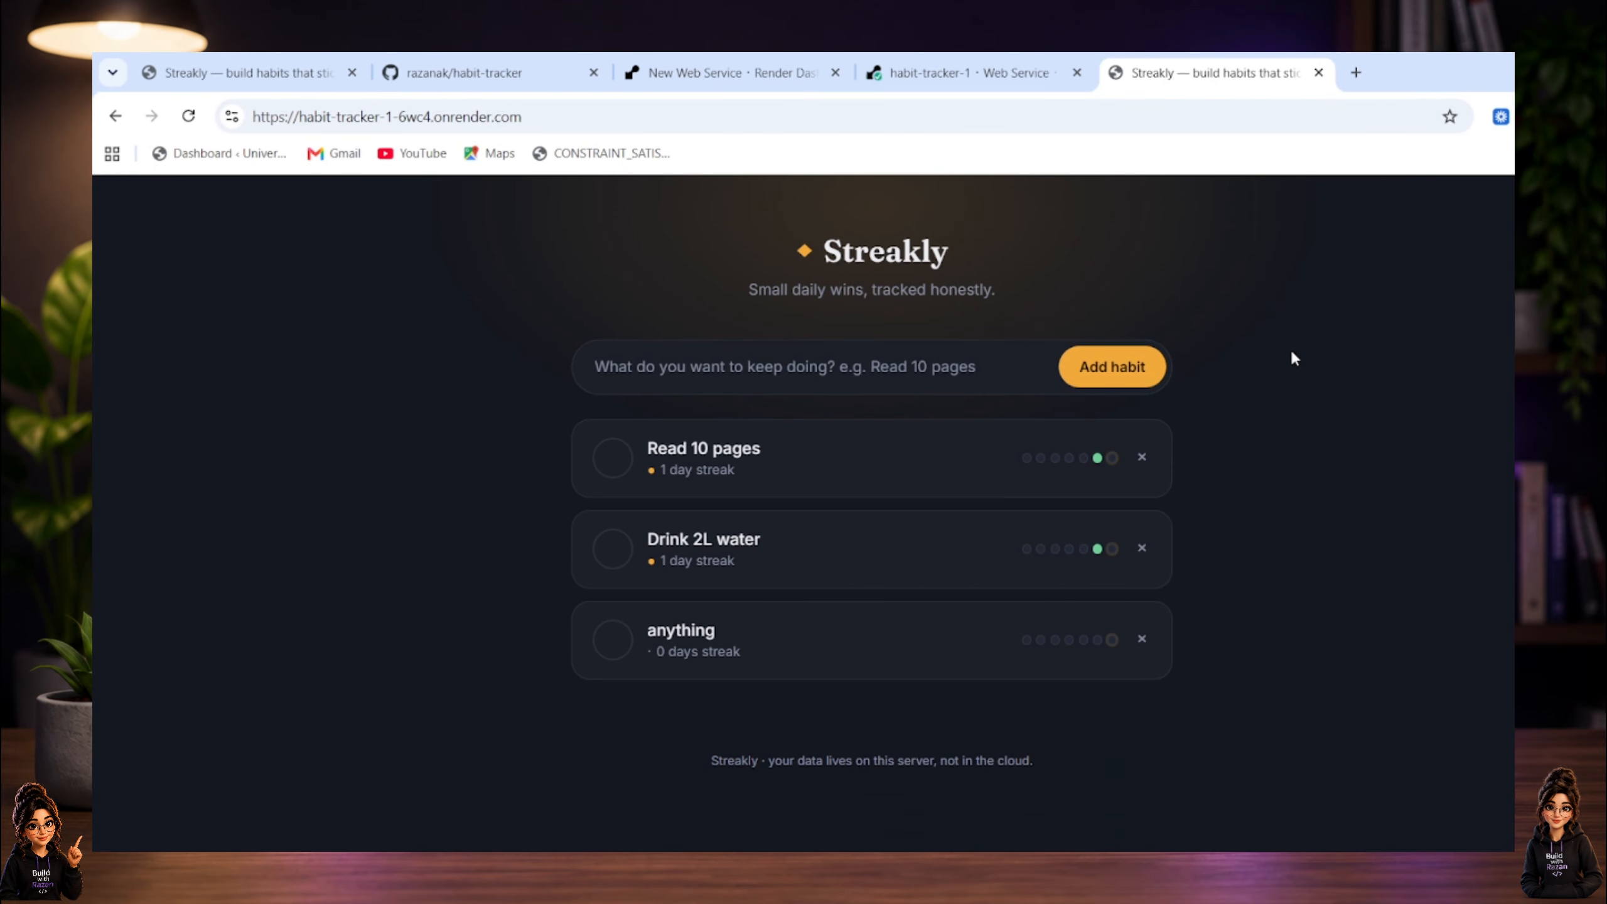
Compare the localhost:3000 app, the GitHub repository and the Render service page, and return to the deployed Streakly site.
{"action": "left_click", "coordinate": [250, 65]}
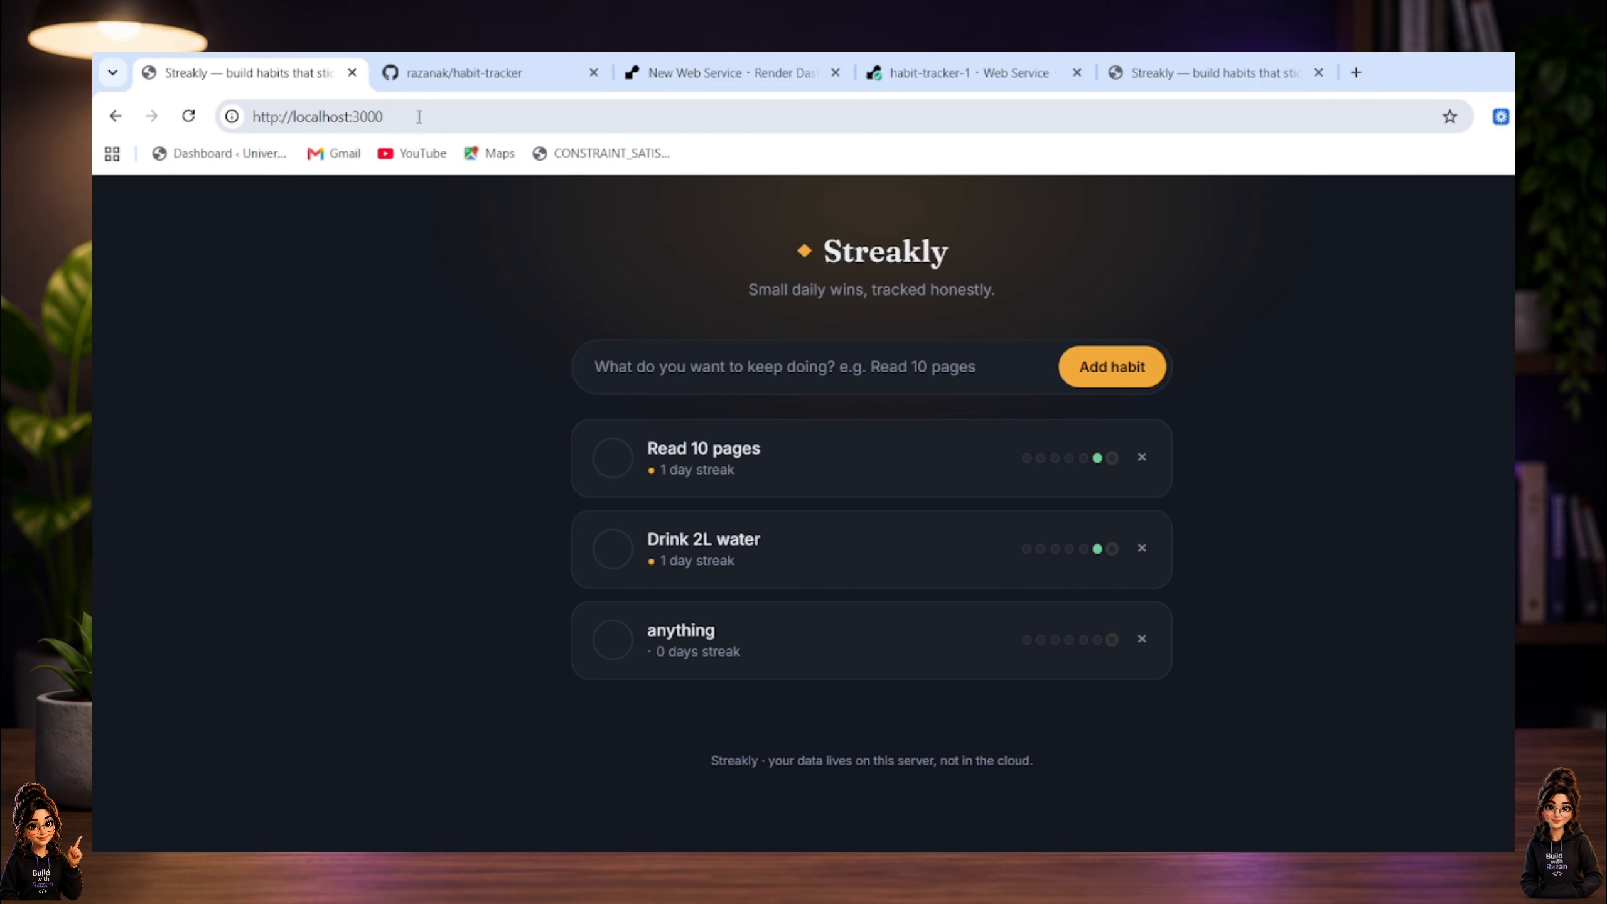
{"action": "left_click", "coordinate": [419, 59]}
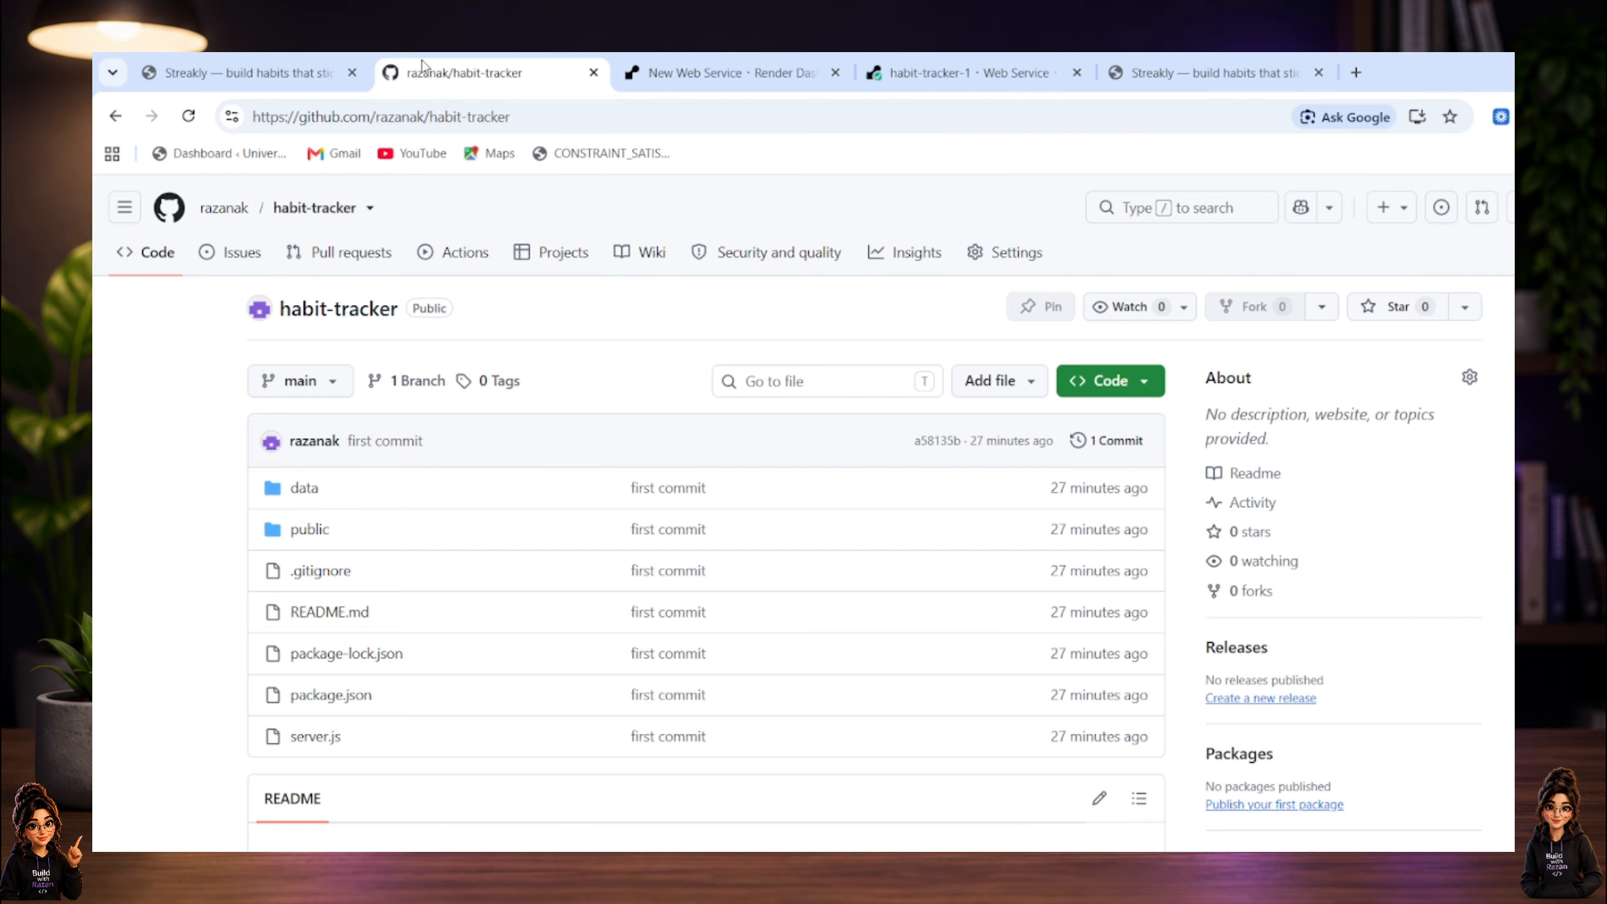
{"action": "left_click", "coordinate": [705, 68]}
{"action": "left_click", "coordinate": [949, 71]}
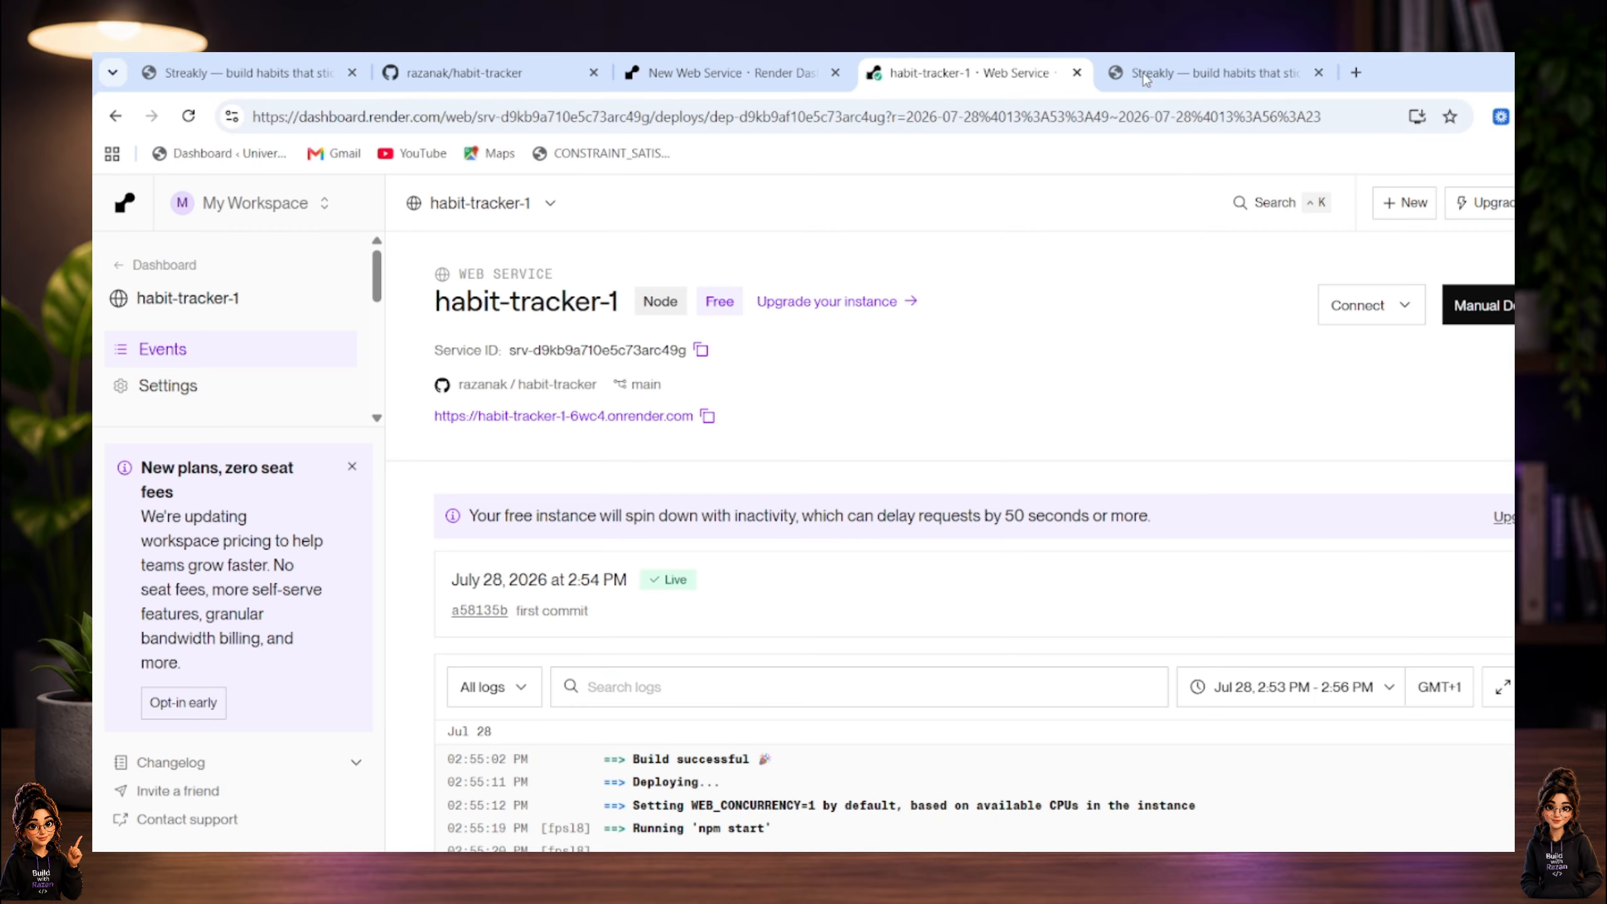
{"action": "left_click", "coordinate": [1218, 70]}
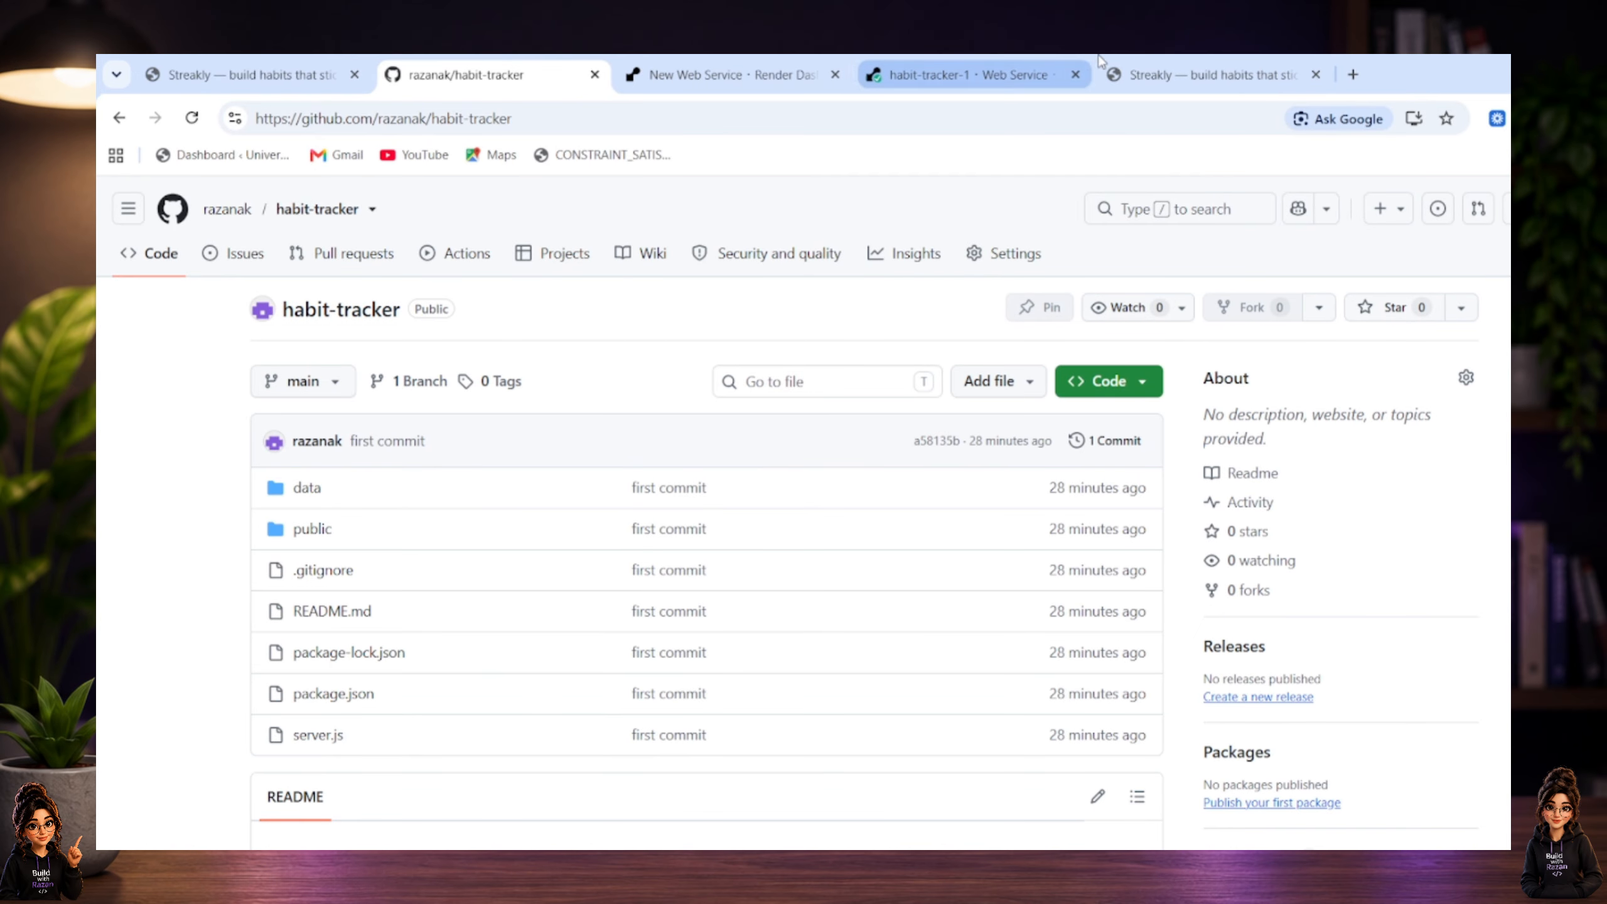
Revisit the live site, examine the Render service's deploy logs, and look over the habit-tracker files and README on GitHub.
{"action": "left_click", "coordinate": [1228, 60]}
{"action": "left_click", "coordinate": [1079, 60]}
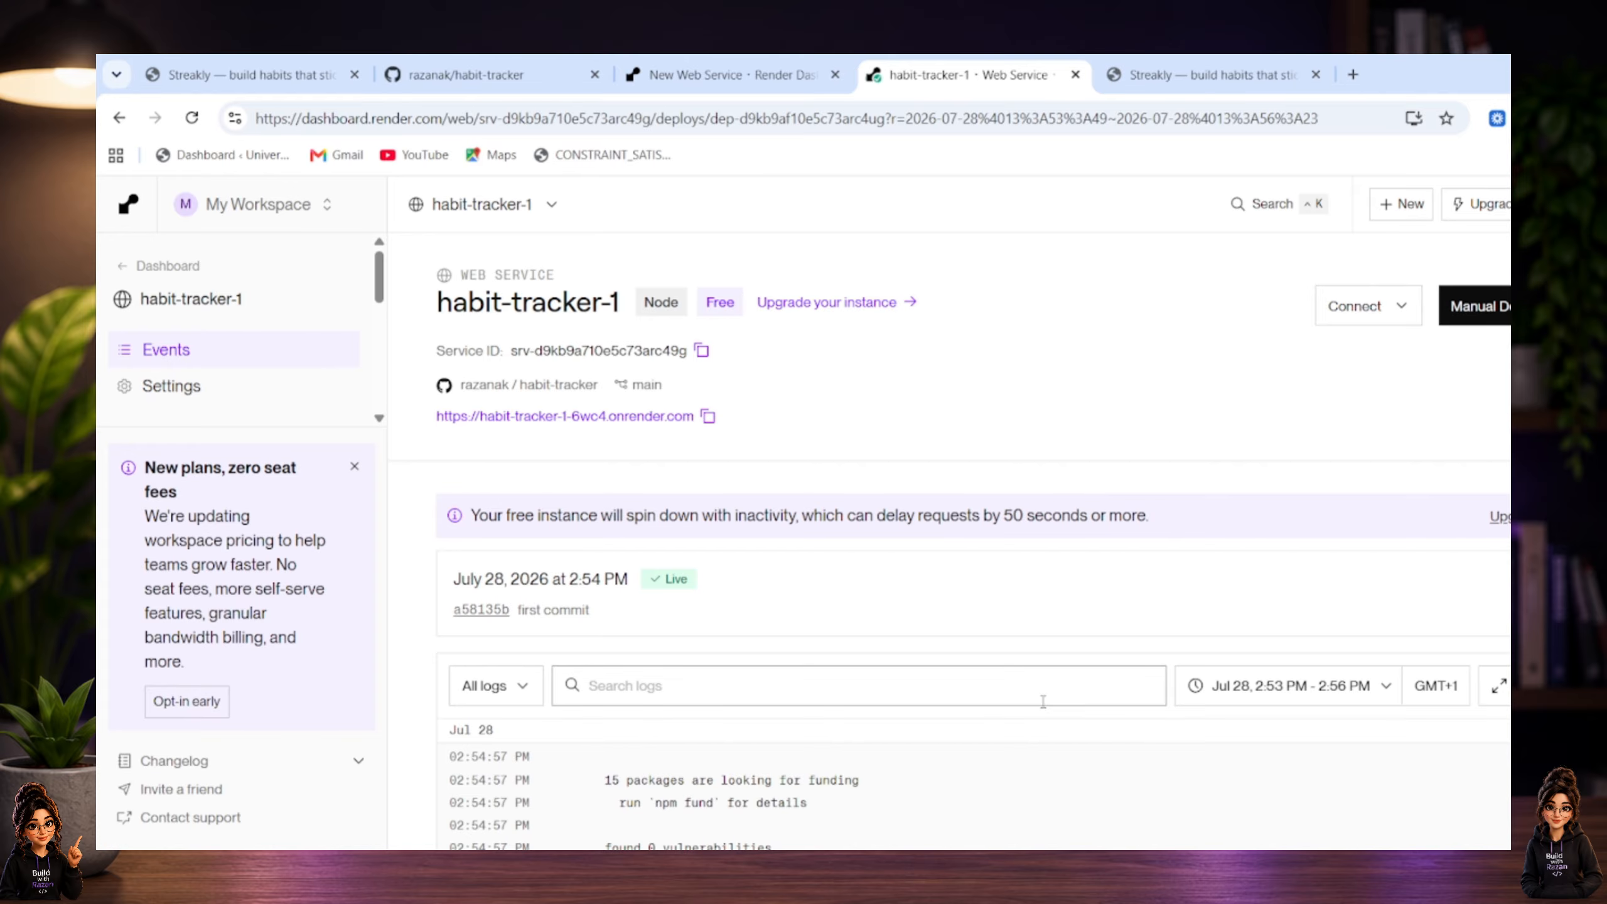
{"action": "scroll", "coordinate": [1094, 654], "scroll_direction": "down", "scroll_amount": 2}
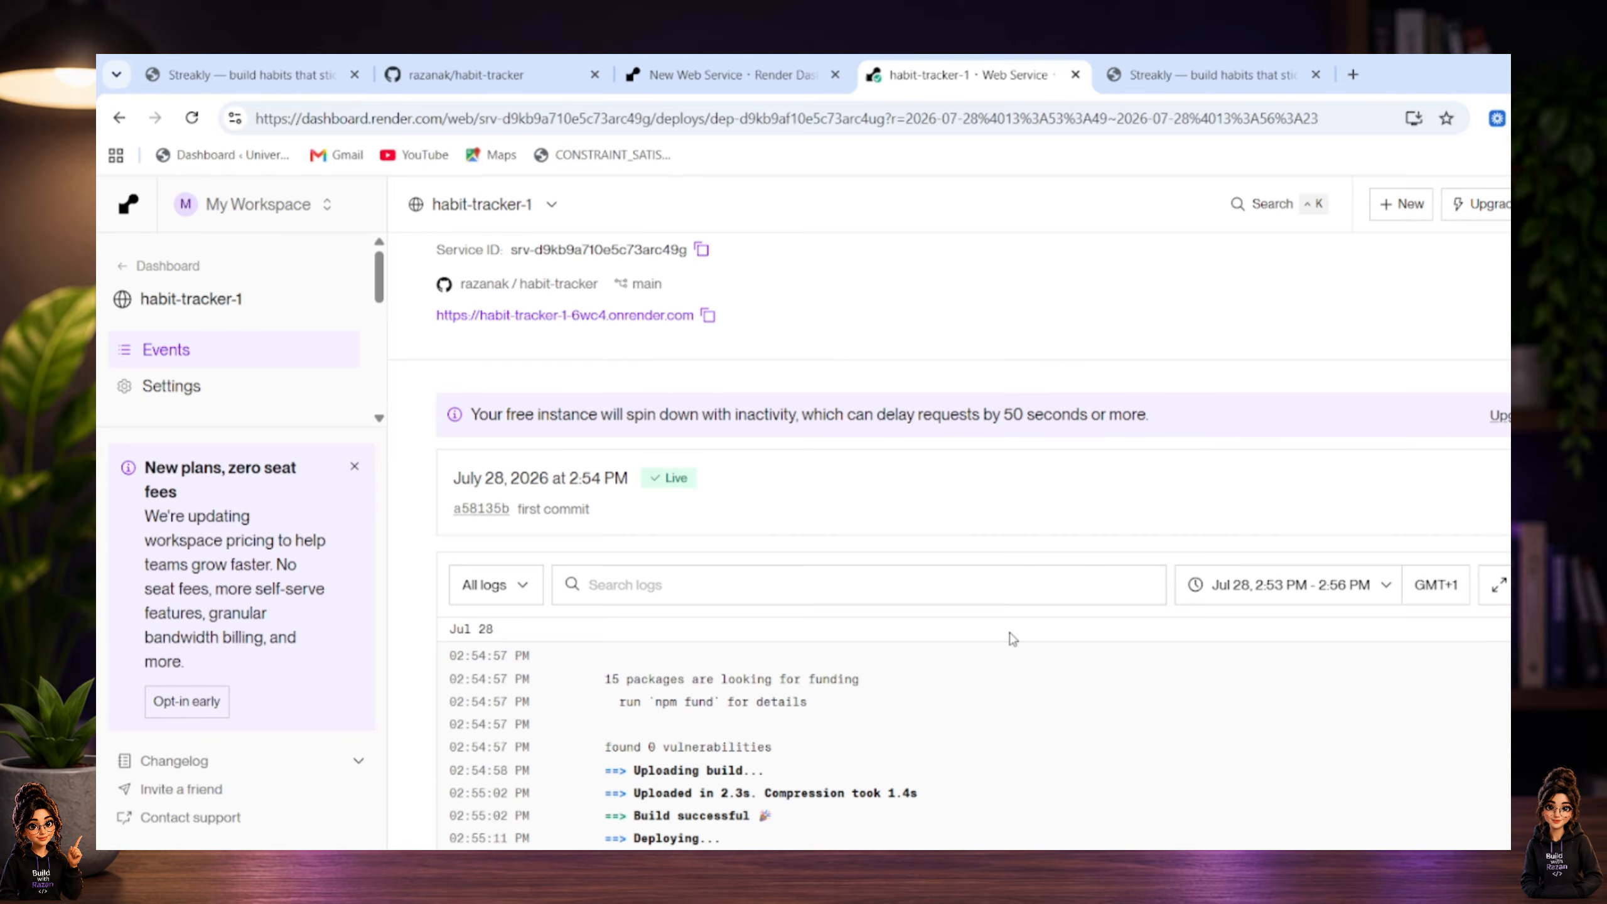
{"action": "left_click", "coordinate": [468, 71]}
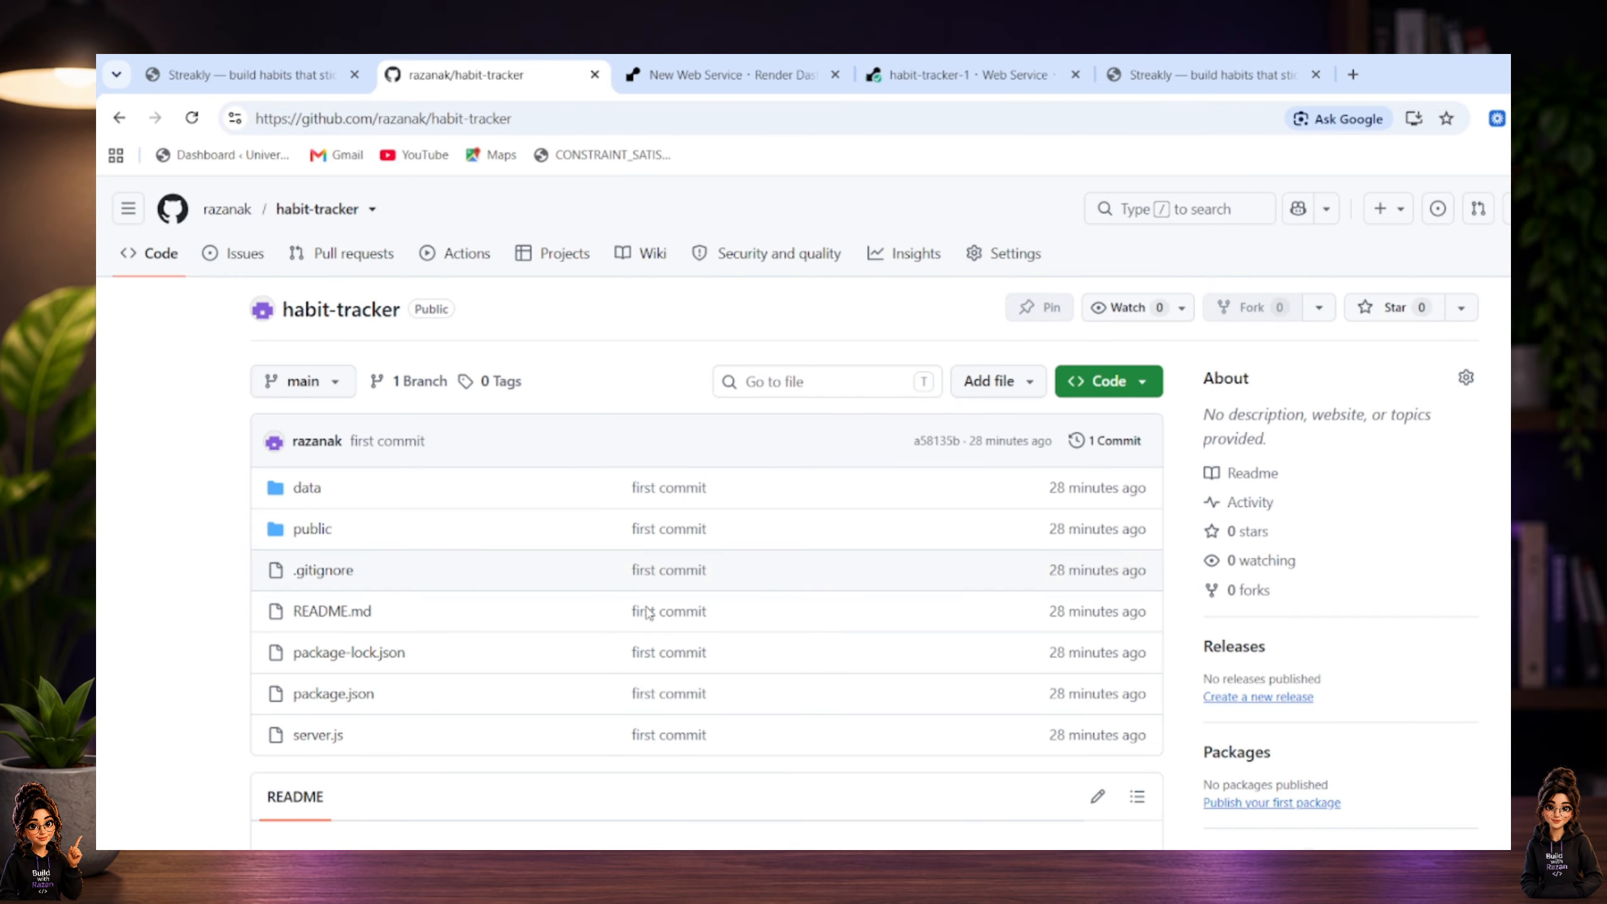
{"action": "scroll", "coordinate": [648, 613], "scroll_direction": "down", "scroll_amount": 2}
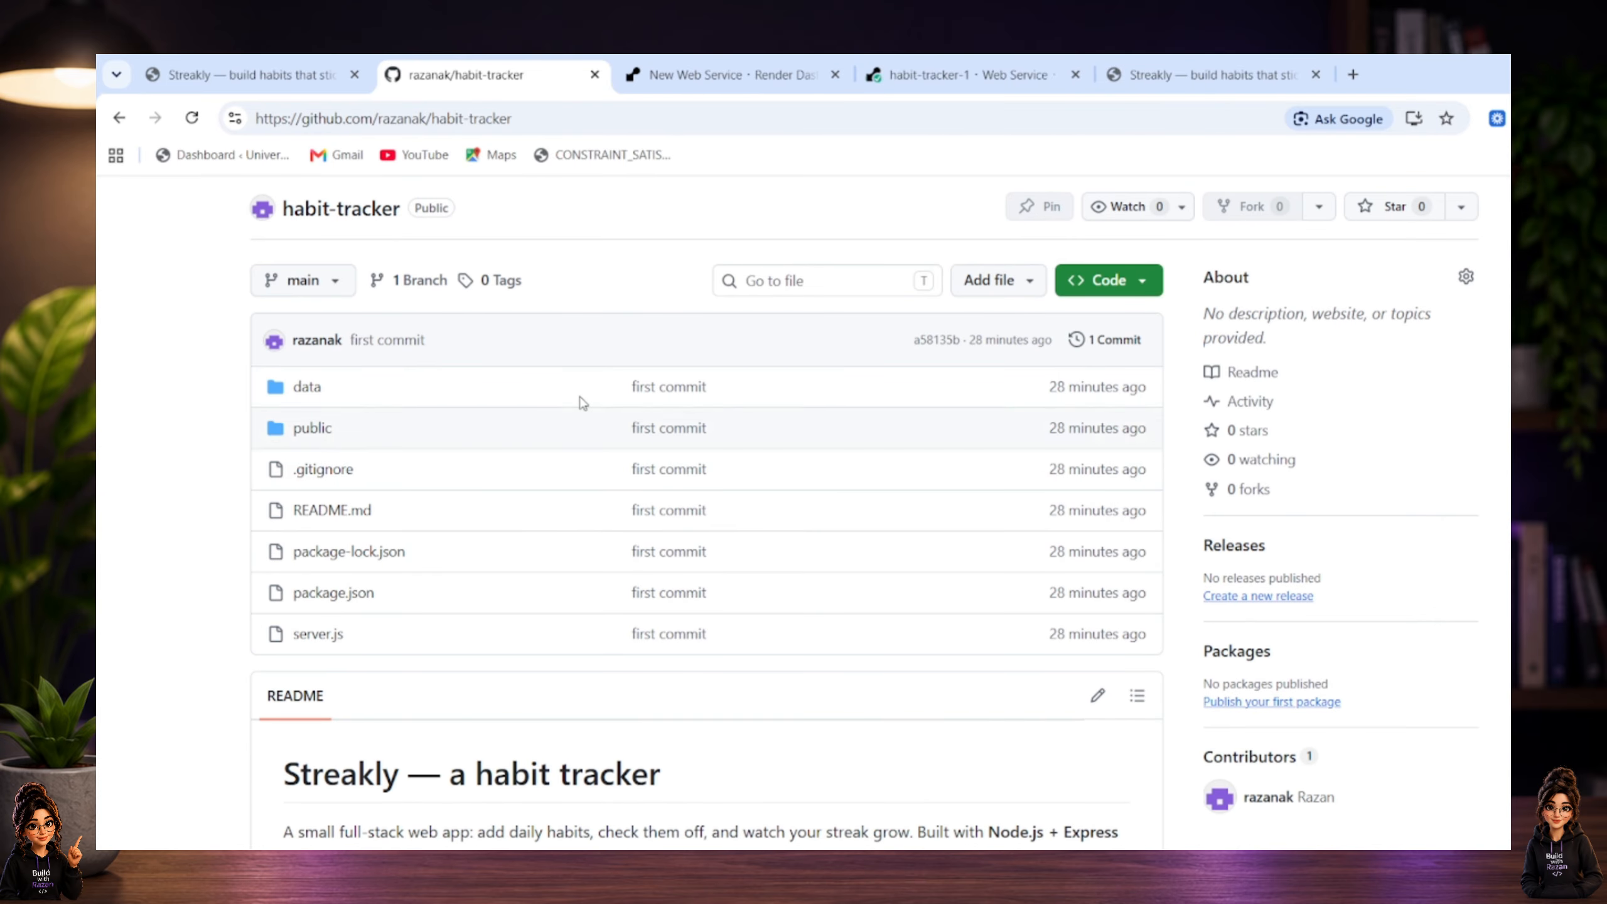